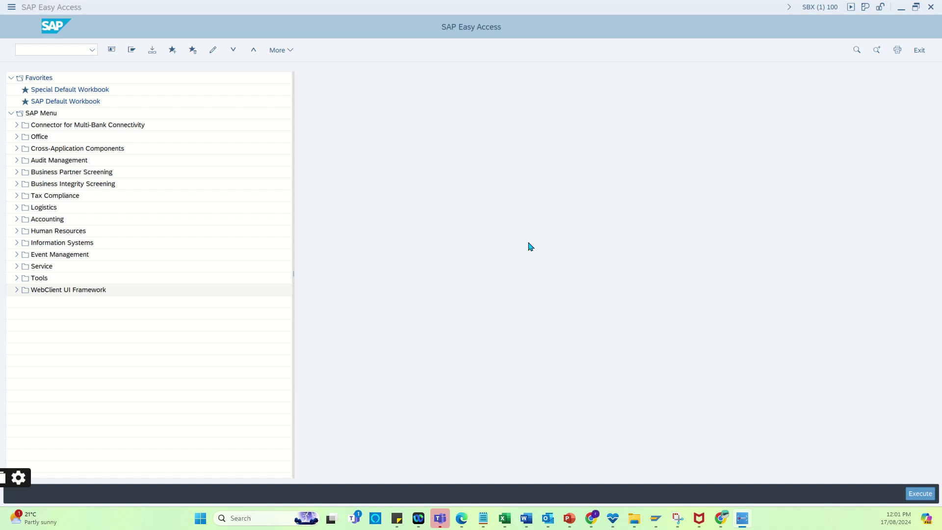
Run transaction SPRO and display the SAP Reference IMG
{"action": "left_click", "coordinate": [59, 54]}
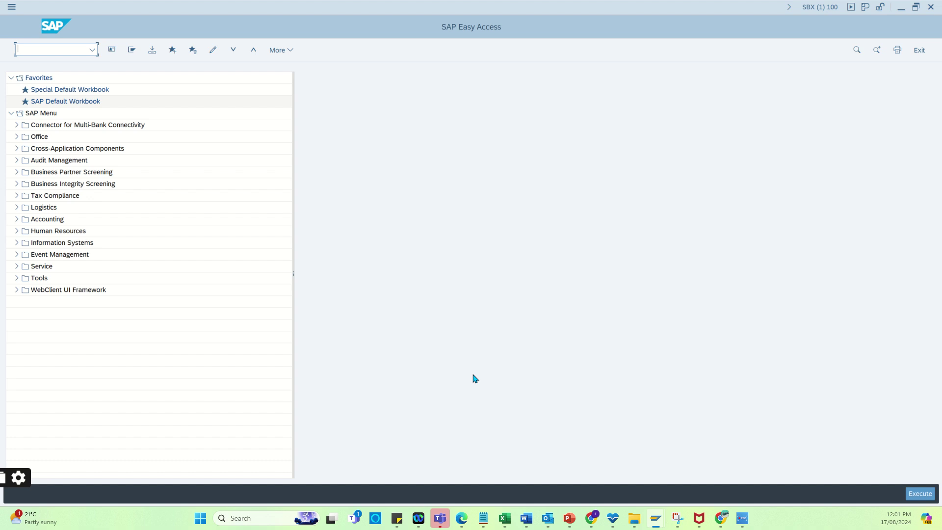
{"action": "type", "text": "/nspro"}
{"action": "key", "text": "Return"}
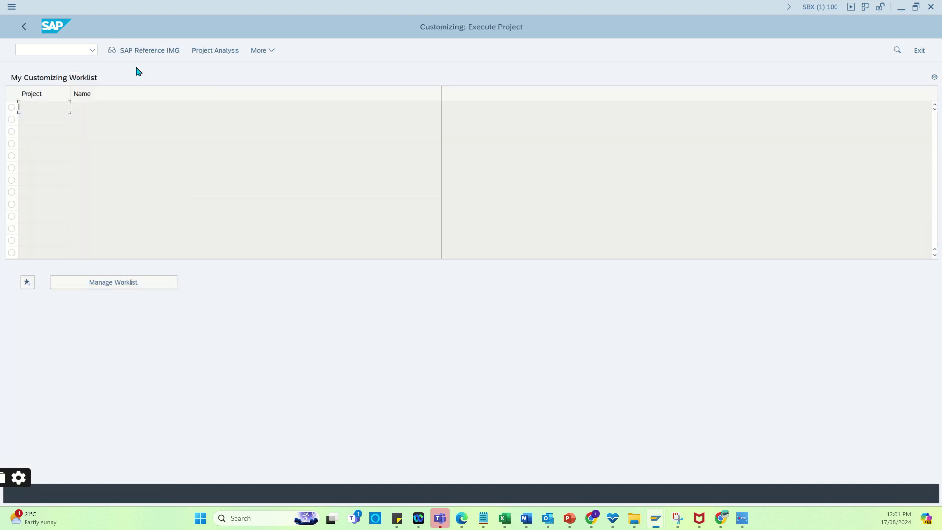
{"action": "left_click", "coordinate": [147, 50]}
Search the IMG structure for "history" and go to Carry Out Data Transfer for PO History in the Purchasing area
{"action": "key", "text": "ctrl+f"}
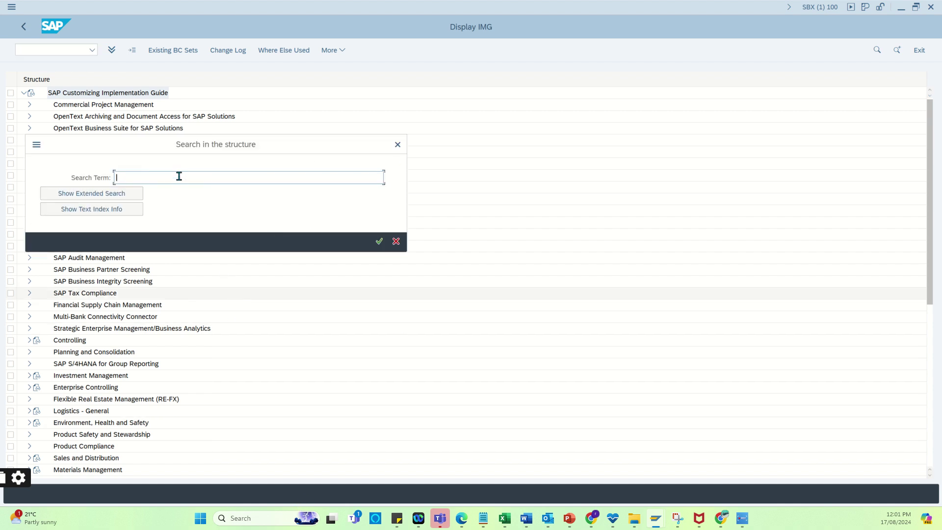
{"action": "type", "text": "hisot"}
{"action": "key", "text": "BackSpace"}
{"action": "key", "text": "BackSpace"}
{"action": "type", "text": "tory"}
{"action": "key", "text": "Return"}
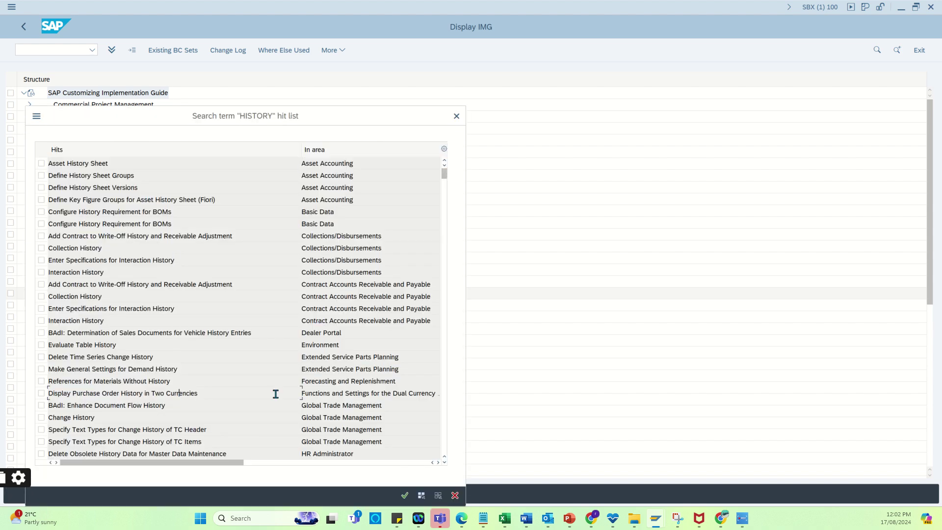
{"action": "scroll", "coordinate": [275, 394], "scroll_direction": "down", "scroll_amount": 6}
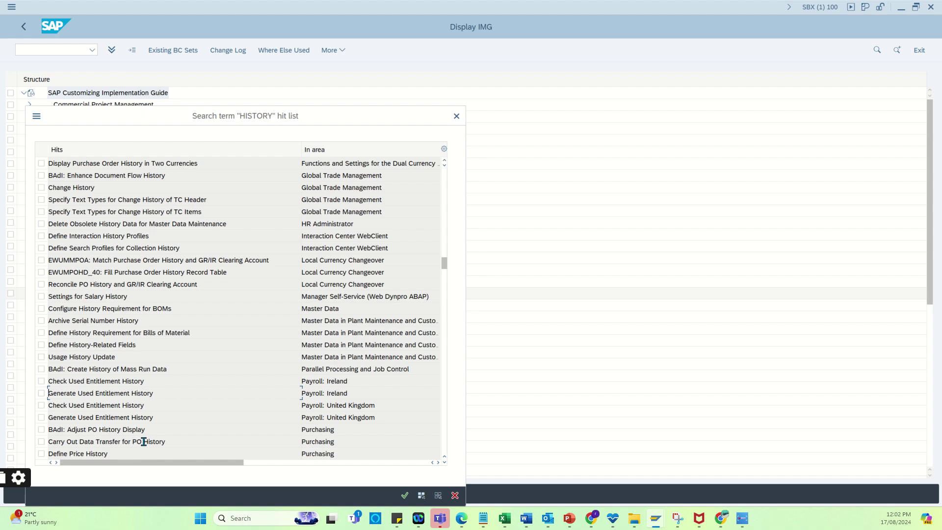
{"action": "left_click", "coordinate": [41, 442]}
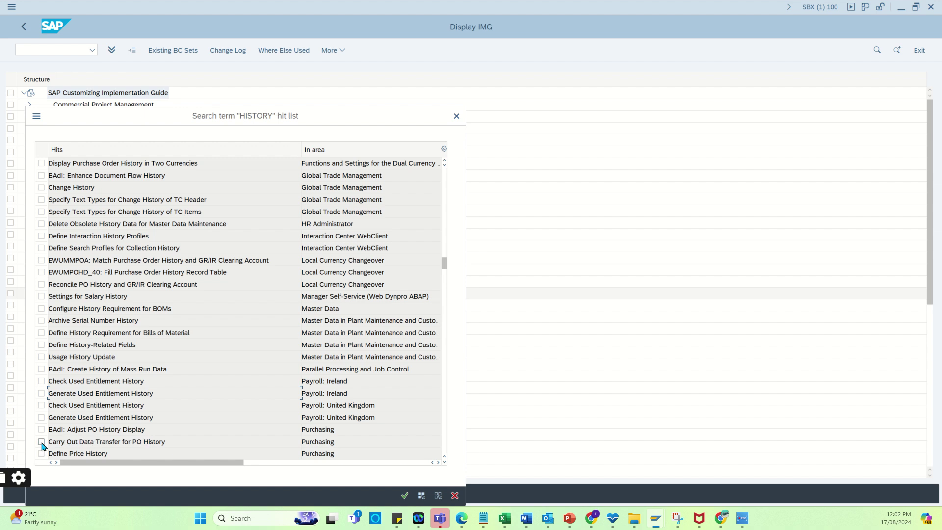
{"action": "double_click", "coordinate": [126, 444]}
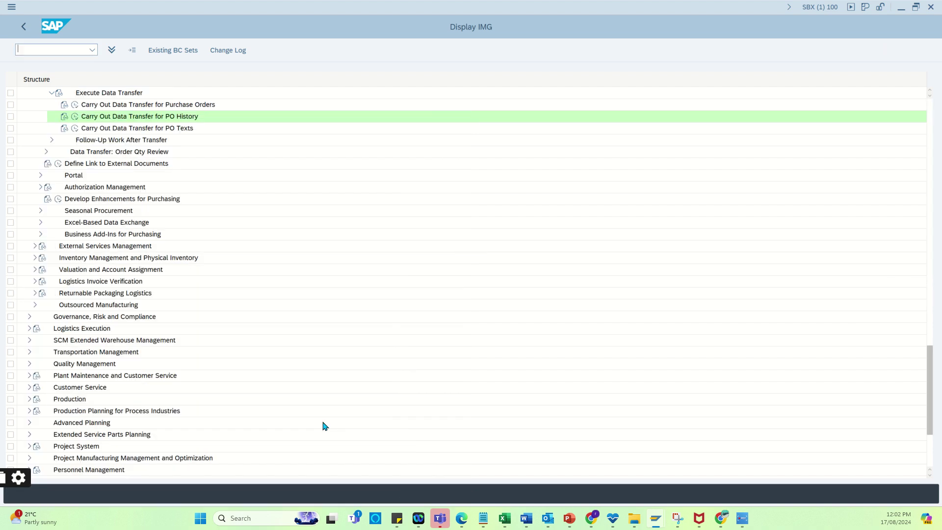
Execute the IMG activity Generate Example Transfer File for Purchase Orders under Data Transfer: Purchase Order
{"action": "scroll", "coordinate": [204, 177], "scroll_direction": "up", "scroll_amount": 3}
{"action": "scroll", "coordinate": [233, 168], "scroll_direction": "up", "scroll_amount": 3}
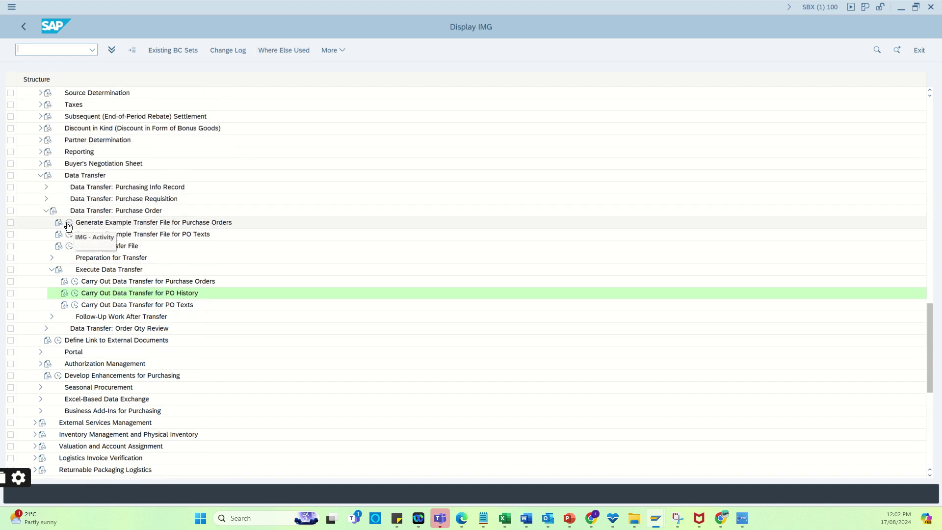
{"action": "left_click", "coordinate": [68, 225]}
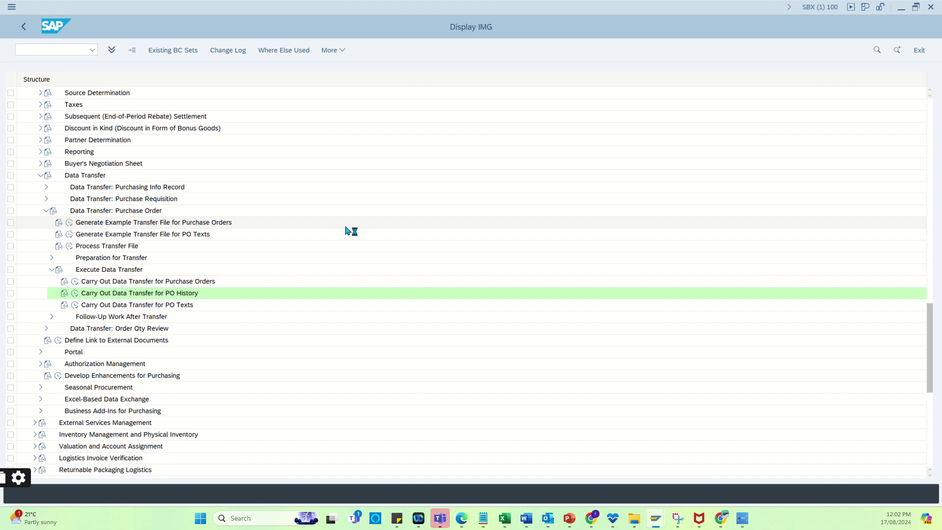
{"action": "key", "text": "F8"}
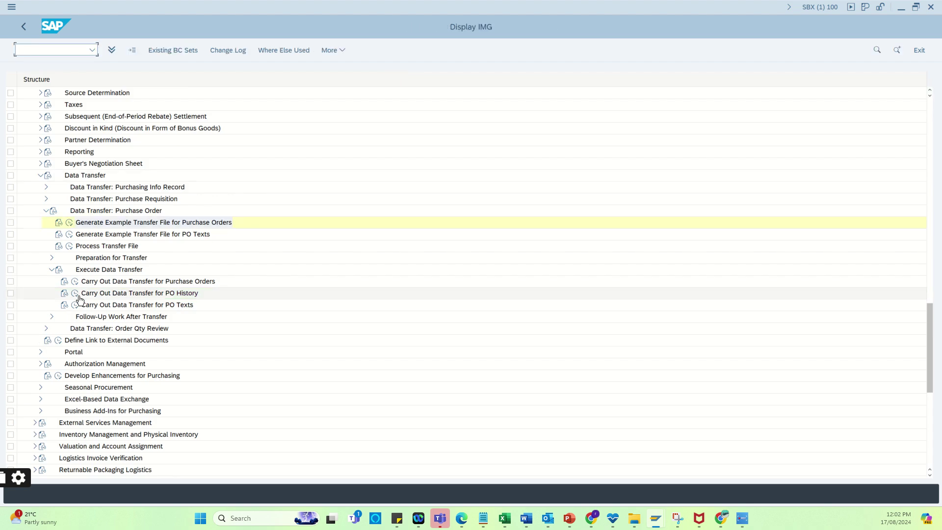
{"action": "left_click", "coordinate": [69, 223]}
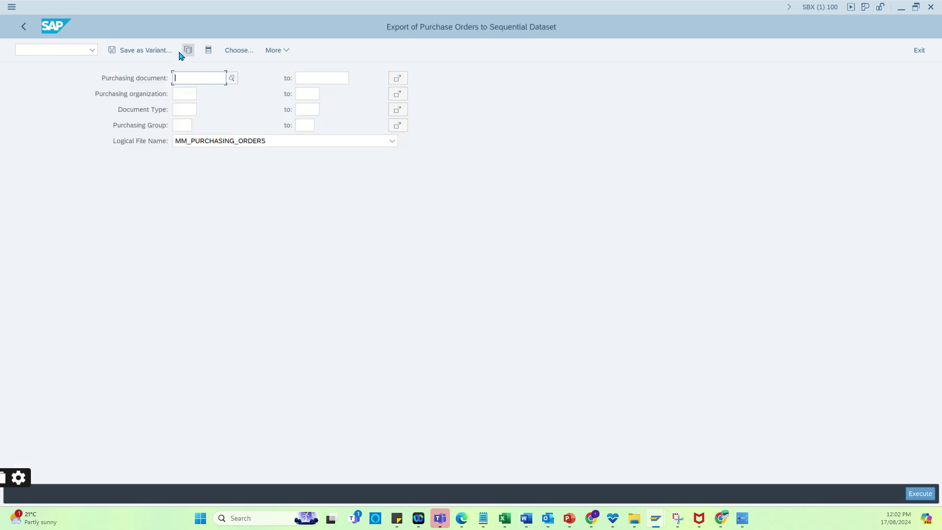
Load the TEST_RUN variant for the purchase order export and replace its purchasing document number with another one
{"action": "left_click", "coordinate": [188, 50]}
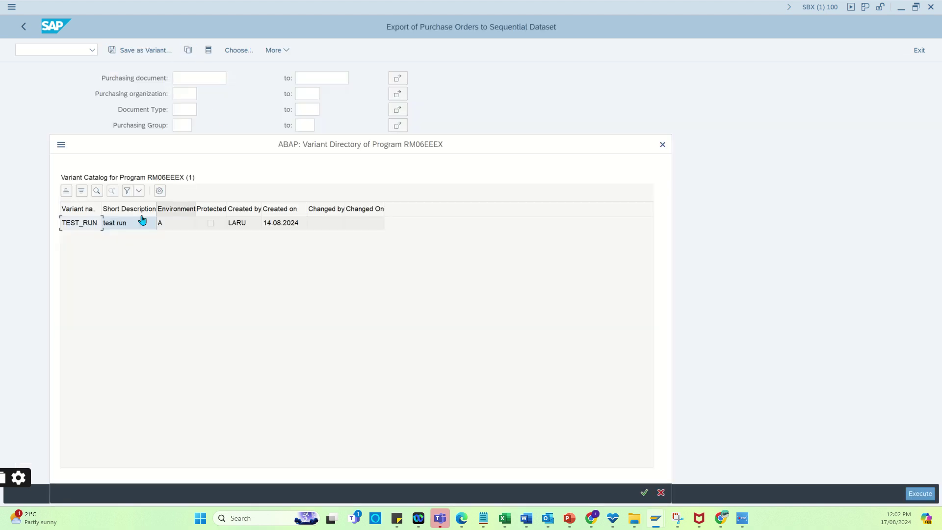
{"action": "double_click", "coordinate": [127, 226]}
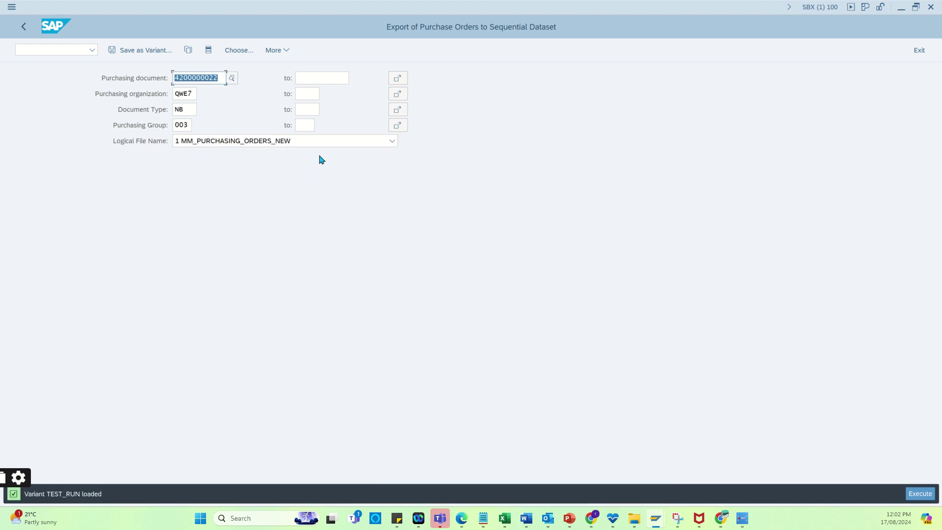
{"action": "key", "text": "End"}
{"action": "key", "text": "BackSpace"}
{"action": "key", "text": "BackSpace"}
{"action": "key", "text": "BackSpace"}
{"action": "key", "text": "BackSpace"}
{"action": "key", "text": "BackSpace"}
{"action": "key", "text": "BackSpace"}
{"action": "key", "text": "BackSpace"}
{"action": "key", "text": "BackSpace"}
{"action": "key", "text": "BackSpace"}
{"action": "key", "text": "ctrl+z"}
{"action": "key", "text": "BackSpace"}
{"action": "left_click", "coordinate": [209, 95]}
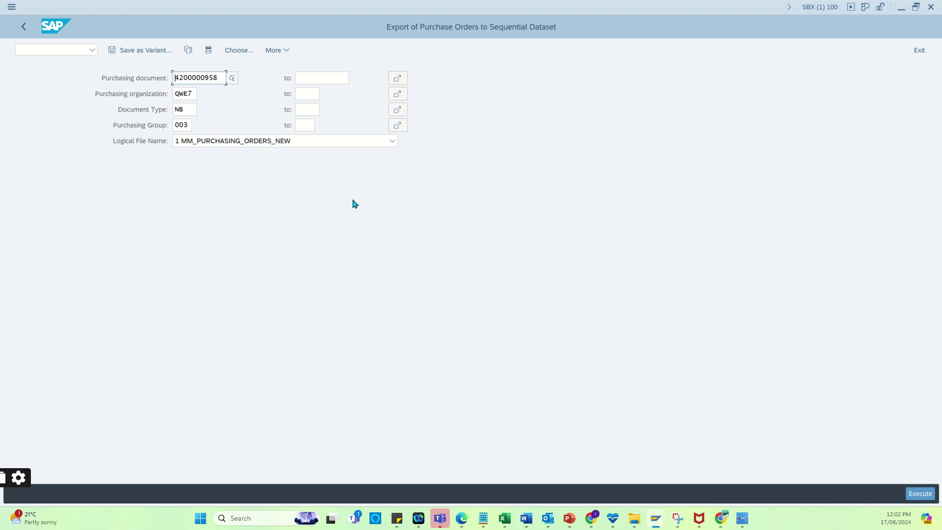
Run the purchase order export and examine the header and item records of file MM_PURCHASING_ORDERS_NEW
{"action": "left_click", "coordinate": [913, 494]}
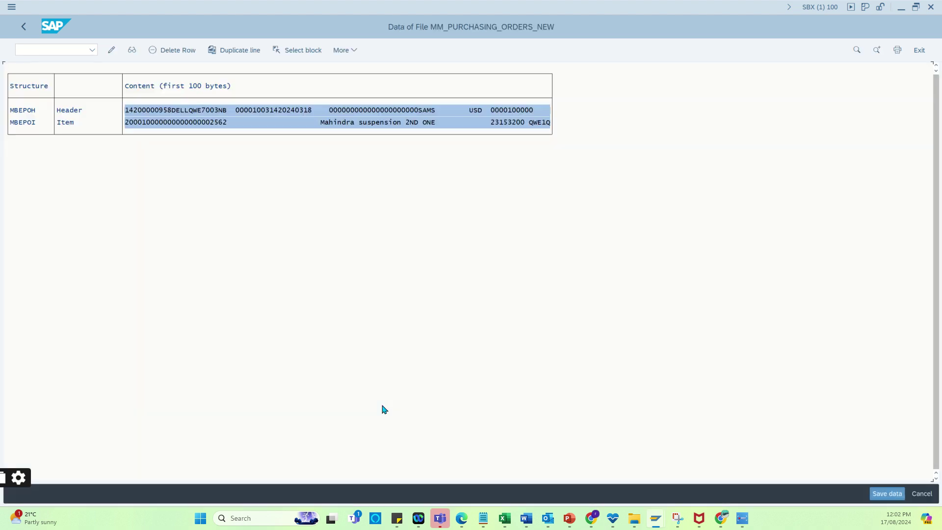
{"action": "key", "text": "F3"}
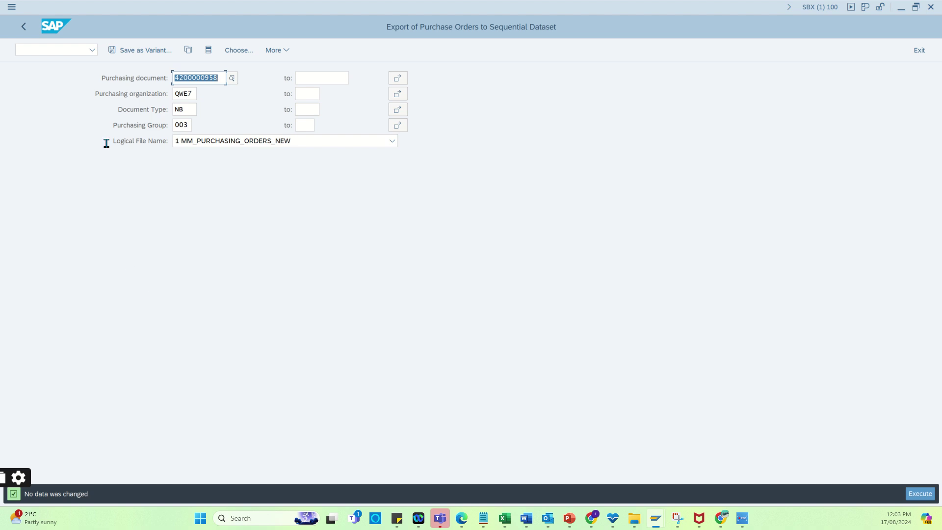
{"action": "left_click", "coordinate": [916, 496]}
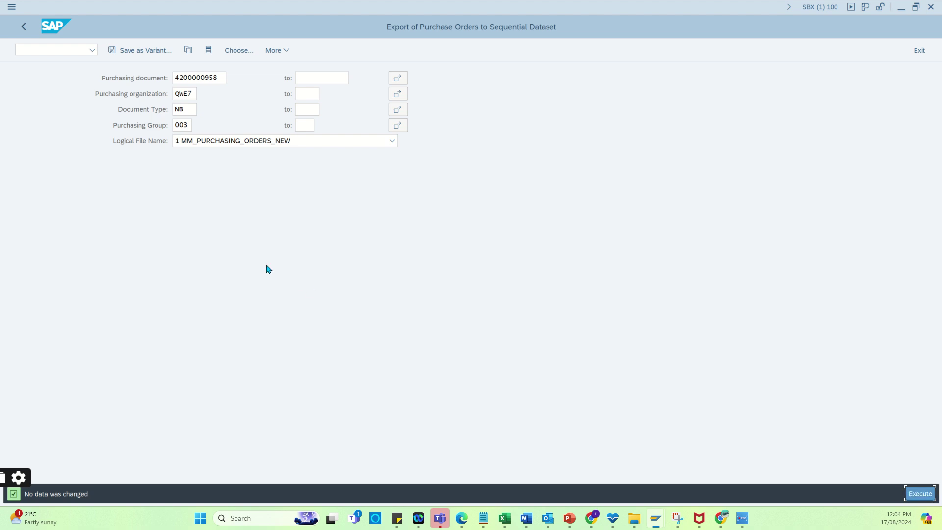
{"action": "left_click", "coordinate": [914, 495]}
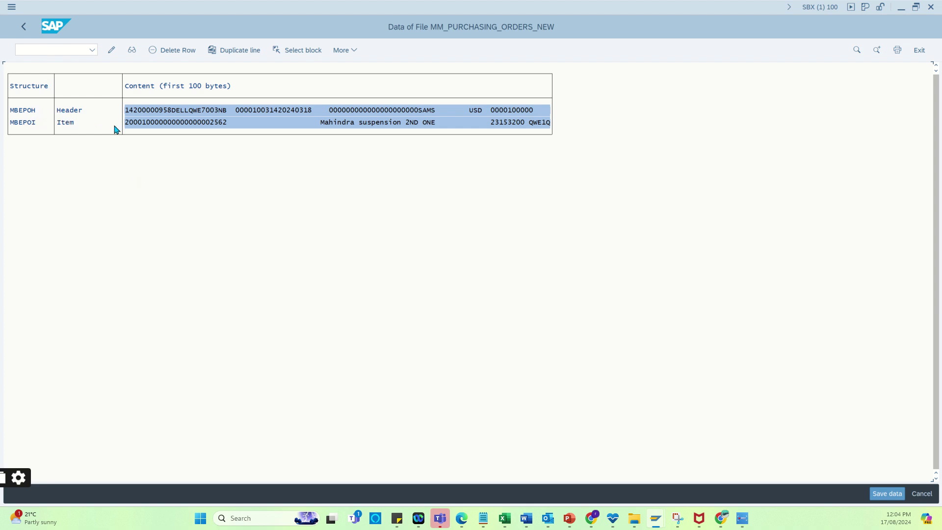
{"action": "key", "text": "F3"}
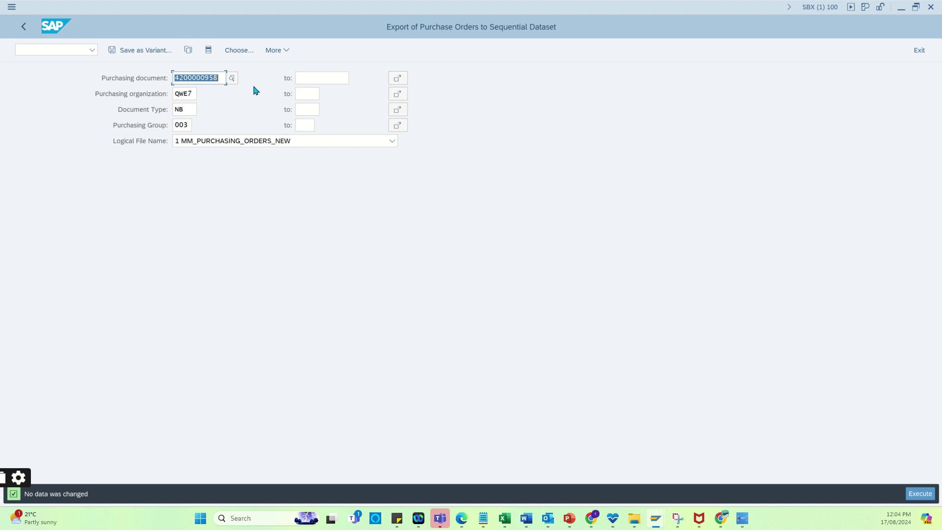
Run the export, clear the Purchasing Document field in the MBEPOH header record and transfer the record's data
{"action": "left_click", "coordinate": [926, 499]}
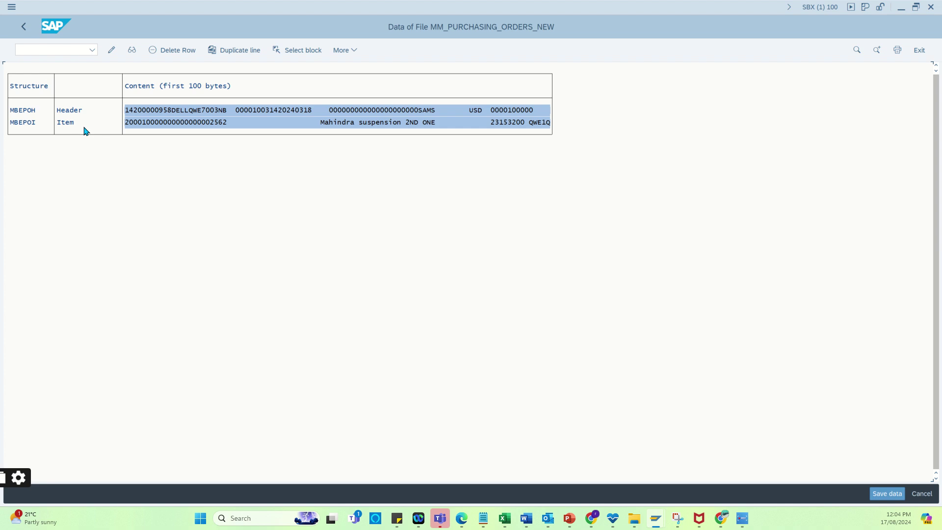
{"action": "double_click", "coordinate": [209, 115]}
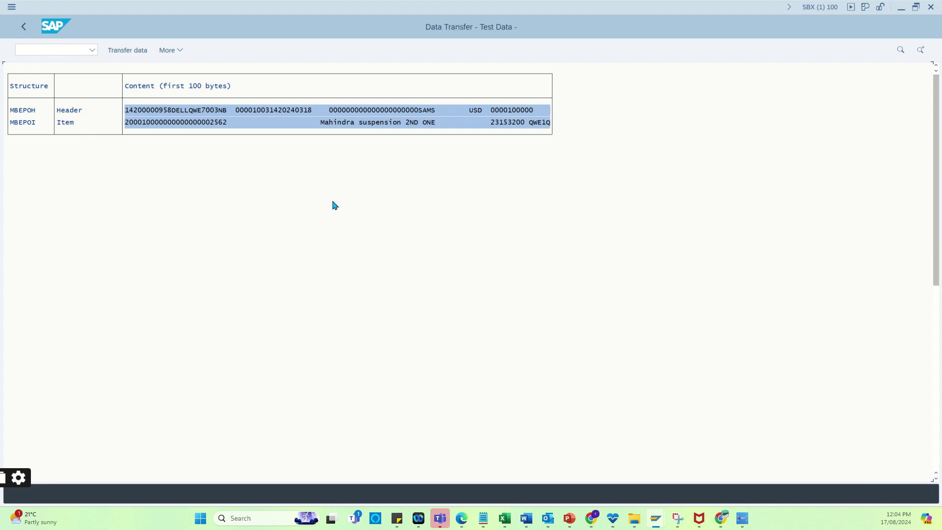
{"action": "left_click_drag", "start_coordinate": [239, 142], "coordinate": [75, 144]}
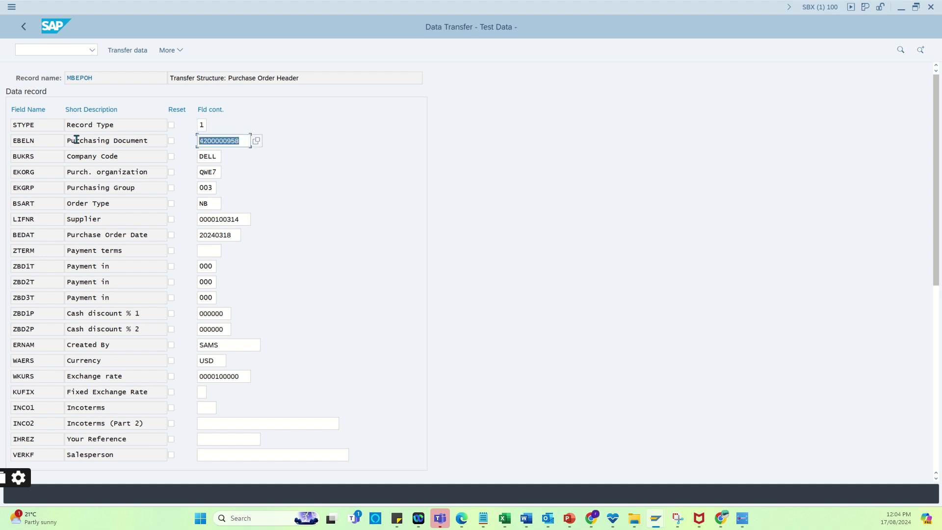
{"action": "key", "text": "Delete"}
{"action": "left_click", "coordinate": [136, 52]}
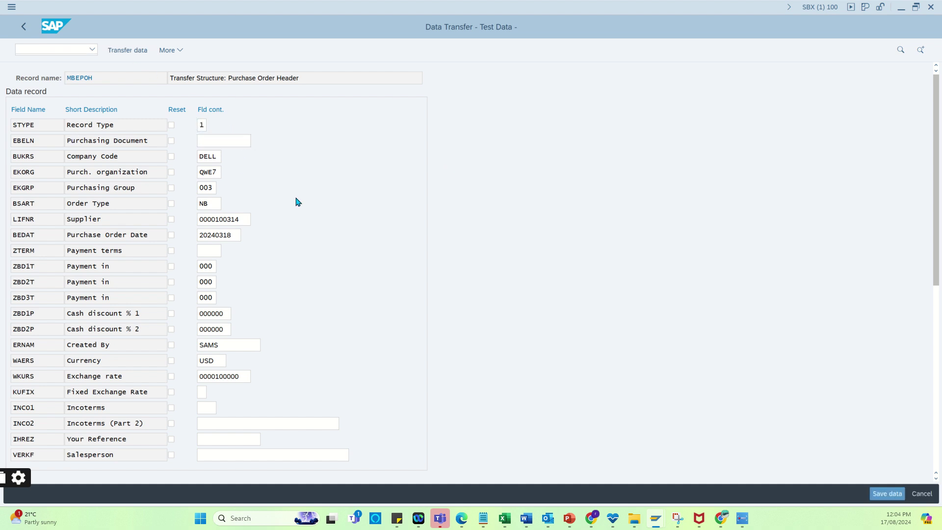
Open the MBEPOI item record, transfer its data and save the changed data file
{"action": "double_click", "coordinate": [250, 123]}
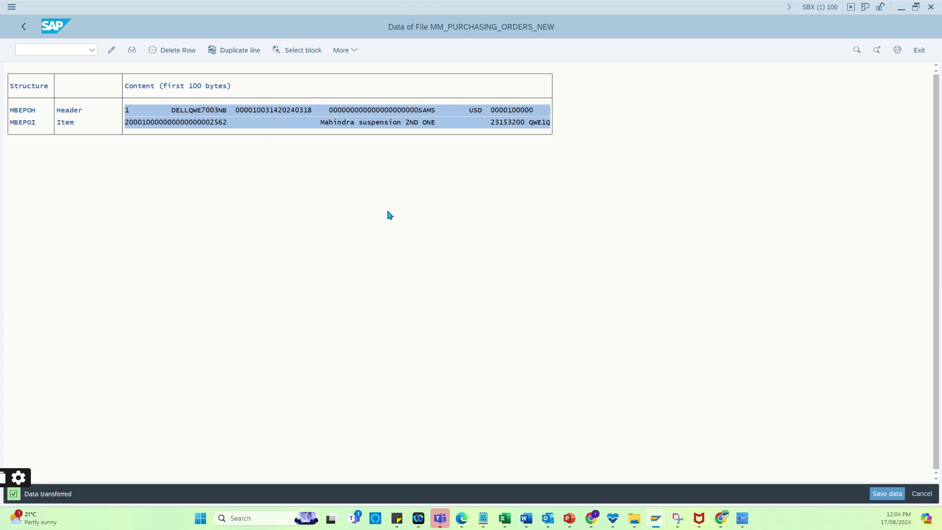
{"action": "left_click", "coordinate": [247, 350]}
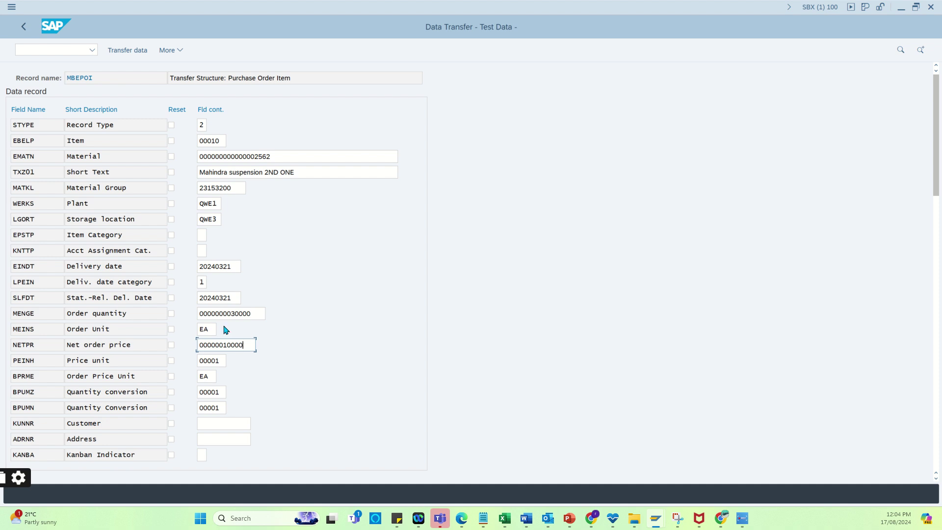
{"action": "left_click", "coordinate": [127, 50]}
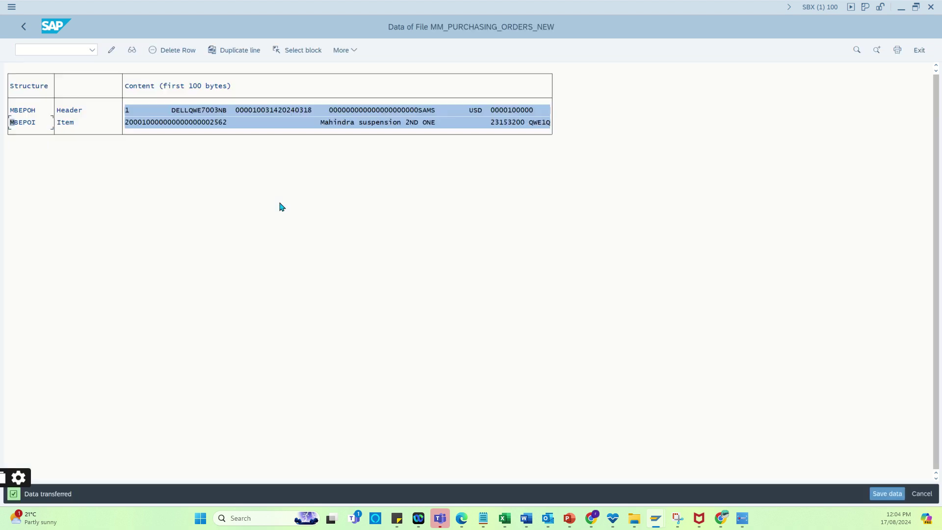
{"action": "left_click", "coordinate": [876, 493]}
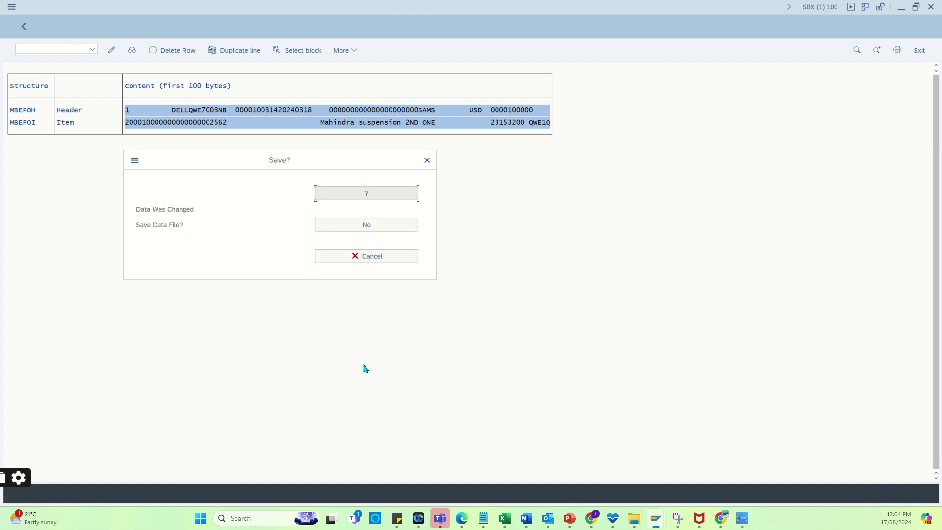
{"action": "left_click", "coordinate": [369, 193]}
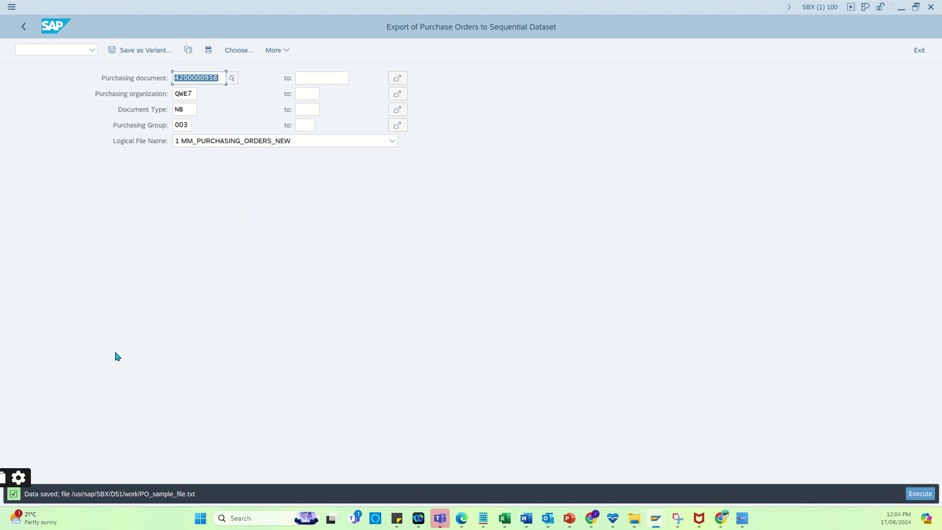
Open the ABAP Editor with transaction SE38 in a new session
{"action": "left_click", "coordinate": [46, 50]}
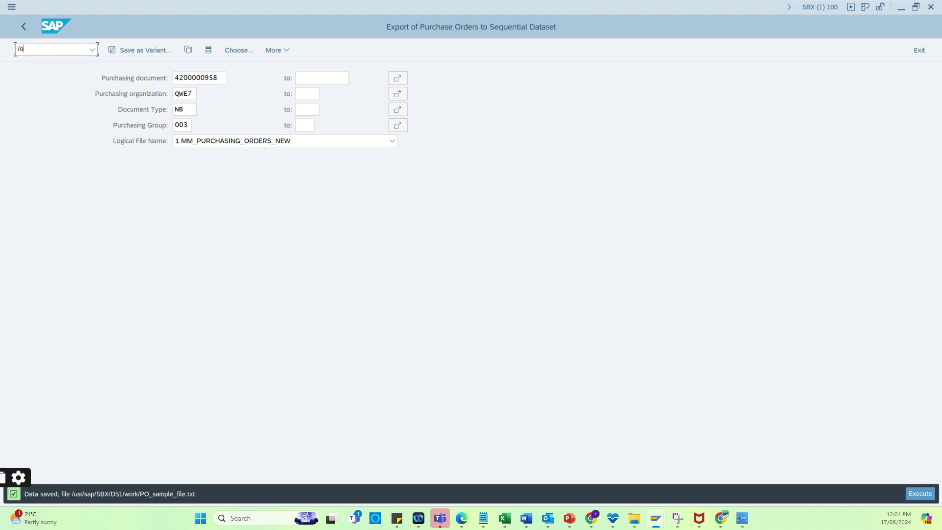
{"action": "type", "text": "/ose38"}
{"action": "key", "text": "Return"}
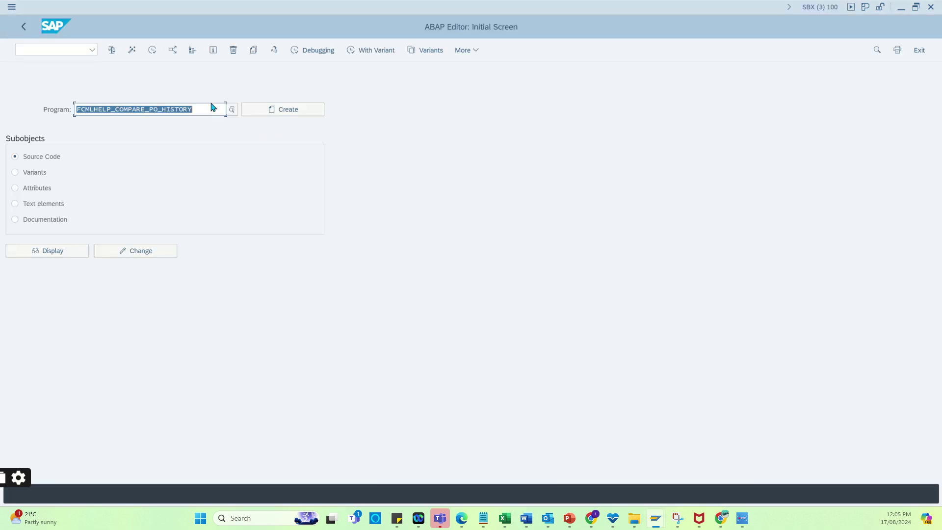
Enter program RM06EEI0, run it to view its selection screen and return to the editor's initial screen
{"action": "key", "text": "BackSpace"}
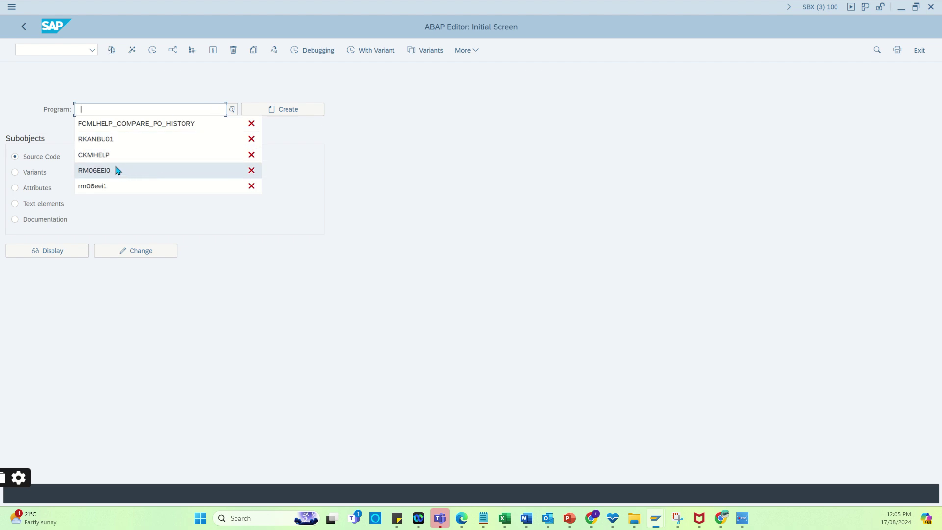
{"action": "left_click", "coordinate": [111, 172]}
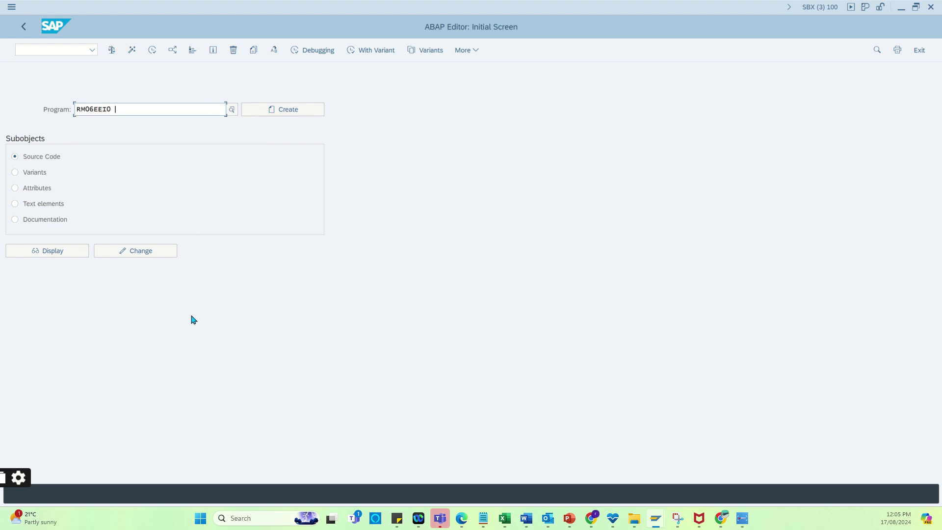
{"action": "key", "text": "F8"}
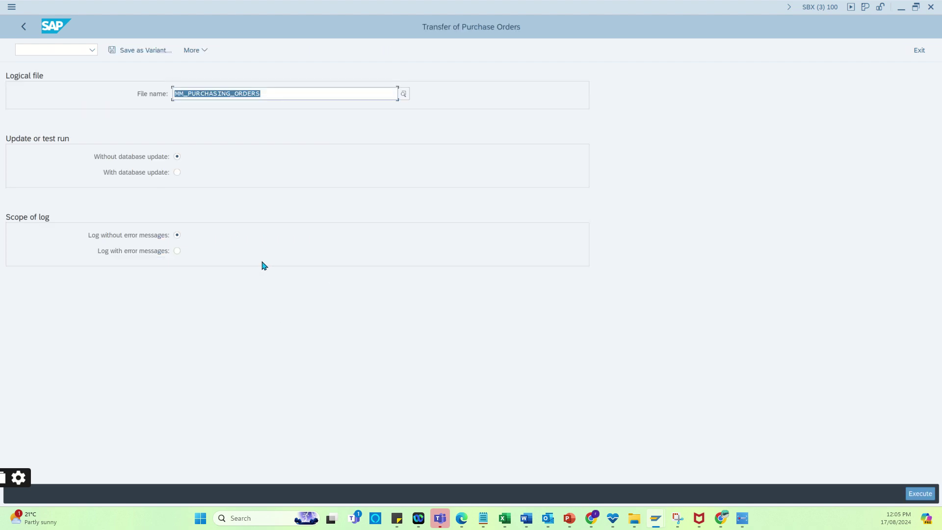
{"action": "left_click", "coordinate": [315, 99]}
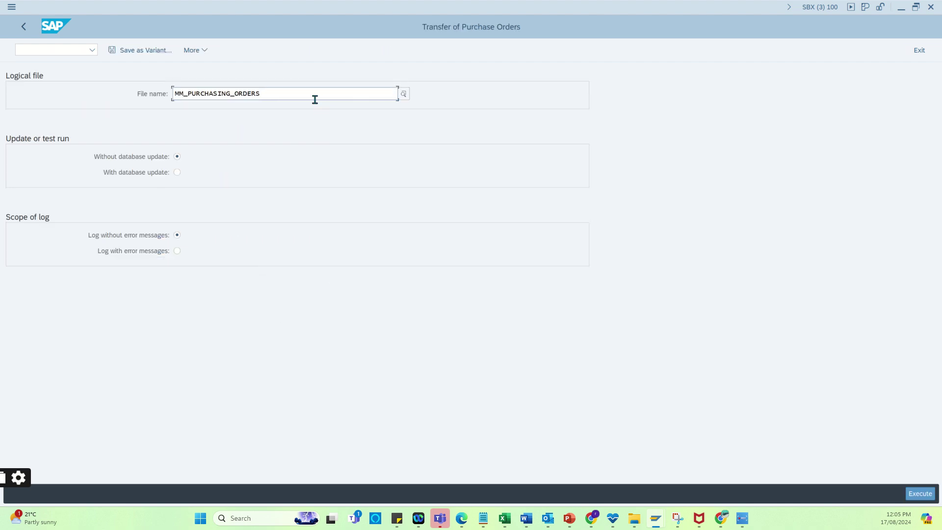
{"action": "left_click", "coordinate": [23, 26]}
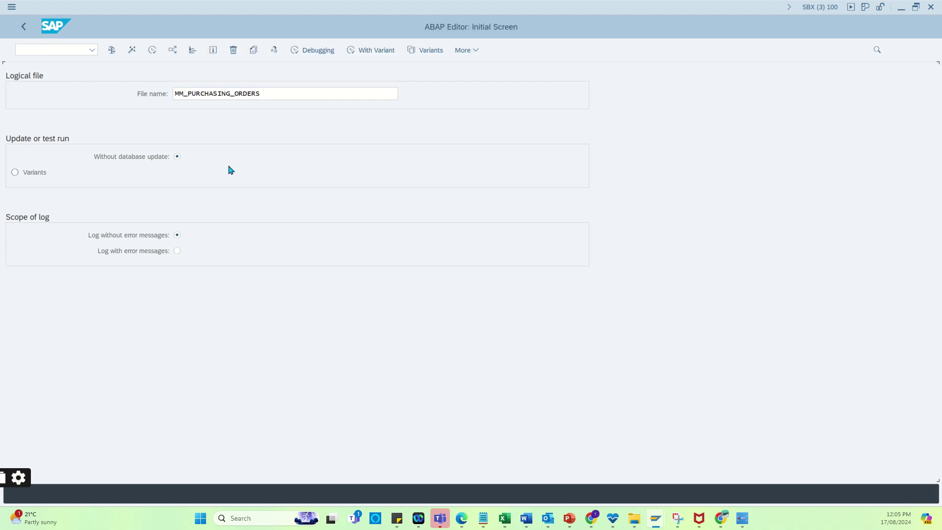
Run program RM06EEI0 and set its logical file name to MM_PURCHASING_ORDERS_NEW
{"action": "left_click", "coordinate": [110, 109]}
{"action": "left_click_drag", "start_coordinate": [111, 109], "coordinate": [72, 113]}
{"action": "left_click", "coordinate": [141, 112]}
{"action": "left_click", "coordinate": [152, 50]}
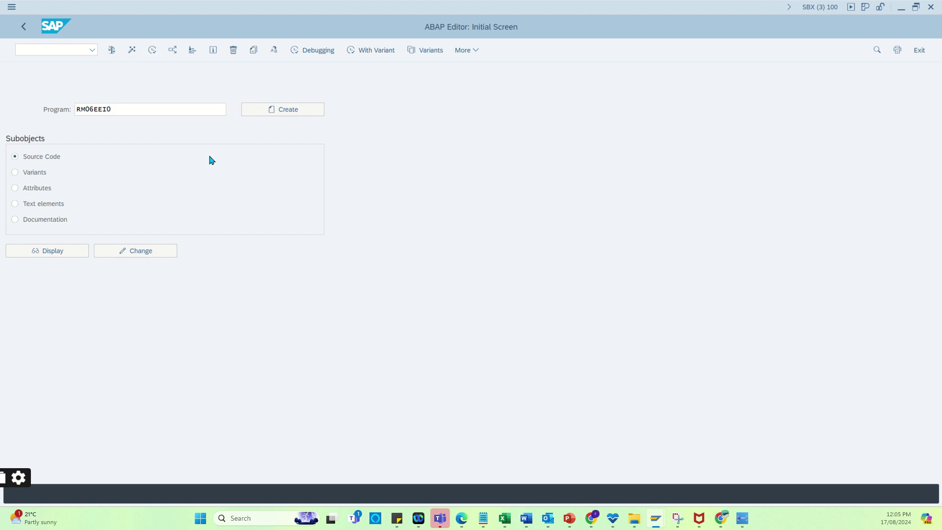
{"action": "left_click", "coordinate": [289, 92]}
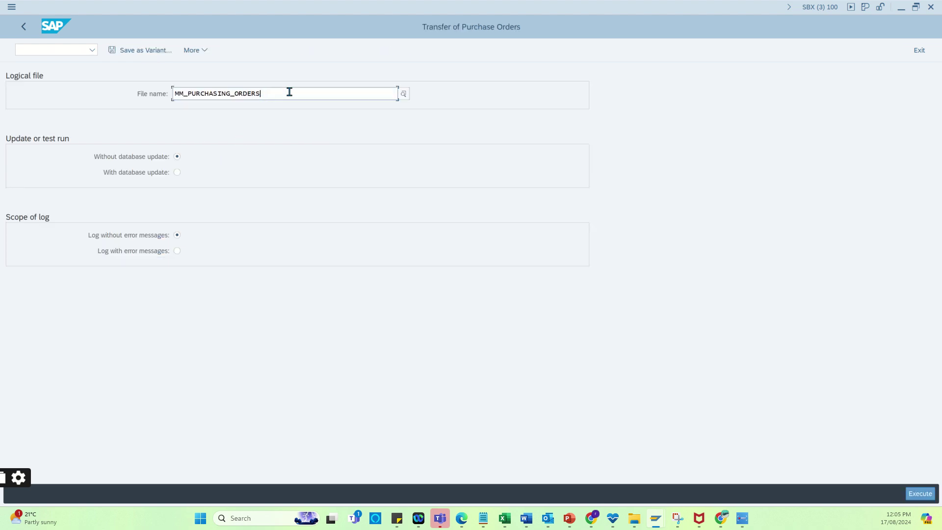
{"action": "type", "text": "_"}
{"action": "left_click", "coordinate": [305, 141]}
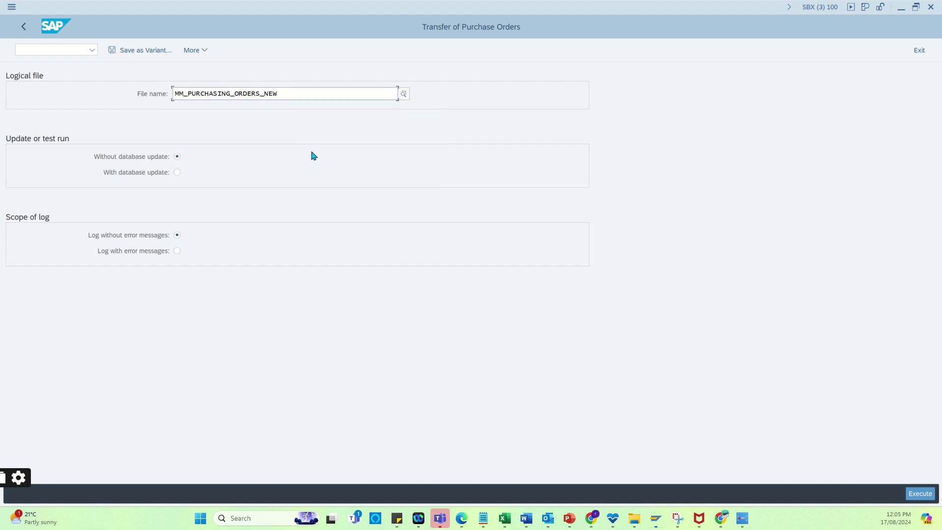
Execute the purchase order transfer with database update and a log with error messages
{"action": "left_click", "coordinate": [177, 172]}
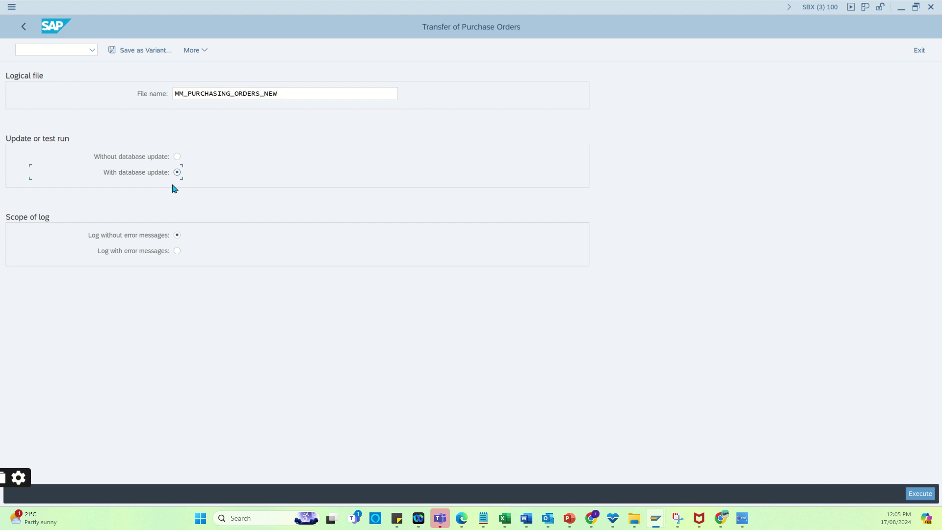
{"action": "left_click", "coordinate": [177, 251]}
{"action": "left_click", "coordinate": [913, 495]}
Copy the added purchase order's number from the log and open transaction ME23N
{"action": "key", "text": "ctrl+y"}
{"action": "left_click_drag", "start_coordinate": [6, 229], "coordinate": [57, 240]}
{"action": "key", "text": "ctrl+c"}
{"action": "left_click", "coordinate": [52, 49]}
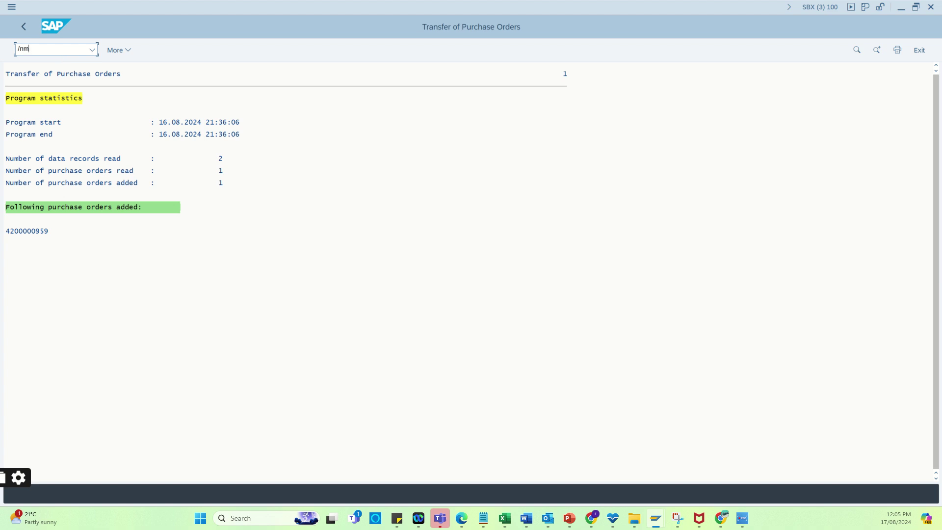
{"action": "type", "text": "/nm23n"}
{"action": "key", "text": "Return"}
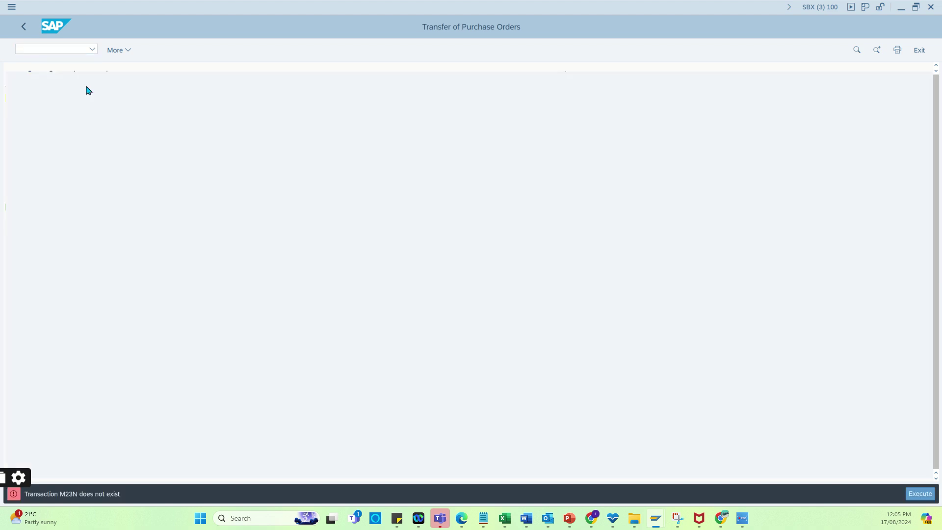
{"action": "type", "text": "me"}
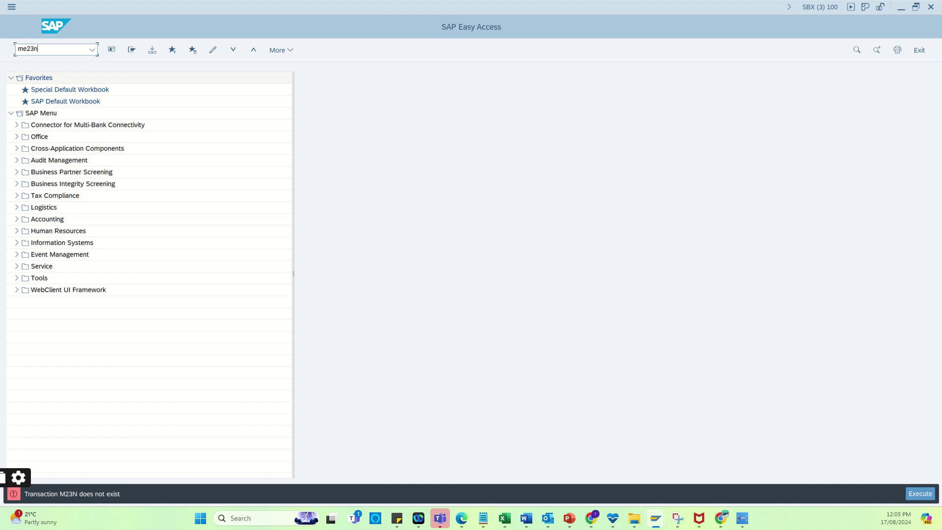
{"action": "type", "text": "23n"}
{"action": "key", "text": "Return"}
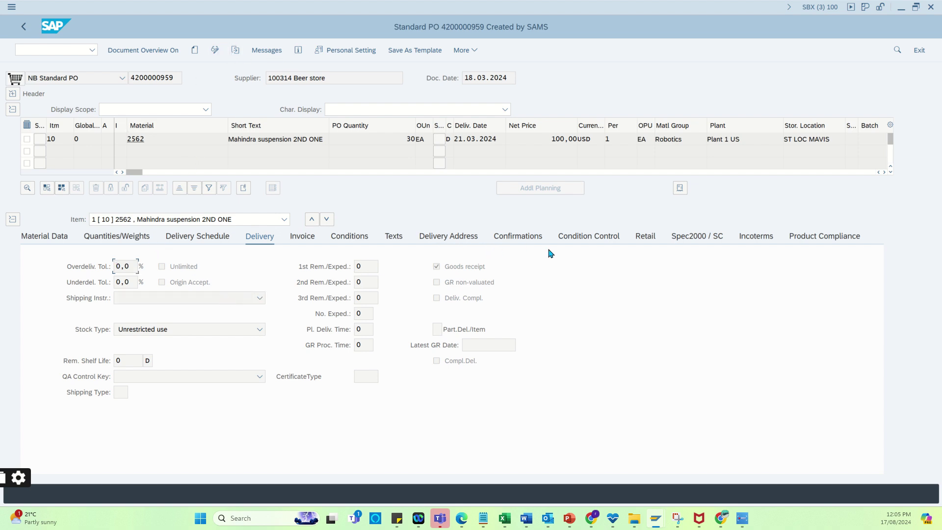
Check the imported purchase order's number, item quantity and net price
{"action": "left_click", "coordinate": [181, 82]}
{"action": "left_click", "coordinate": [411, 139]}
{"action": "left_click_drag", "start_coordinate": [532, 140], "coordinate": [582, 137]}
{"action": "left_click", "coordinate": [612, 146]}
{"action": "left_click", "coordinate": [552, 139]}
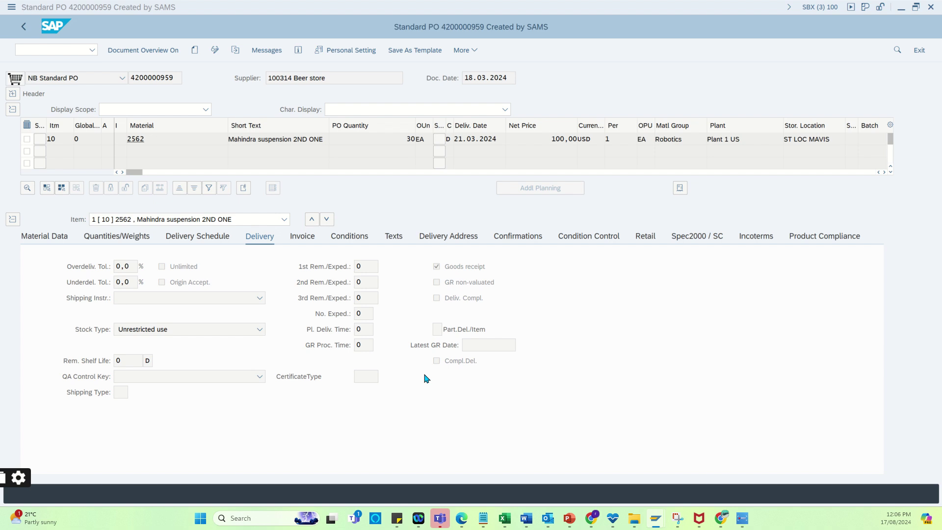
Switch to the export session, set the Purchasing document to the newly imported order's number and execute the export
{"action": "key", "text": "alt+Tab"}
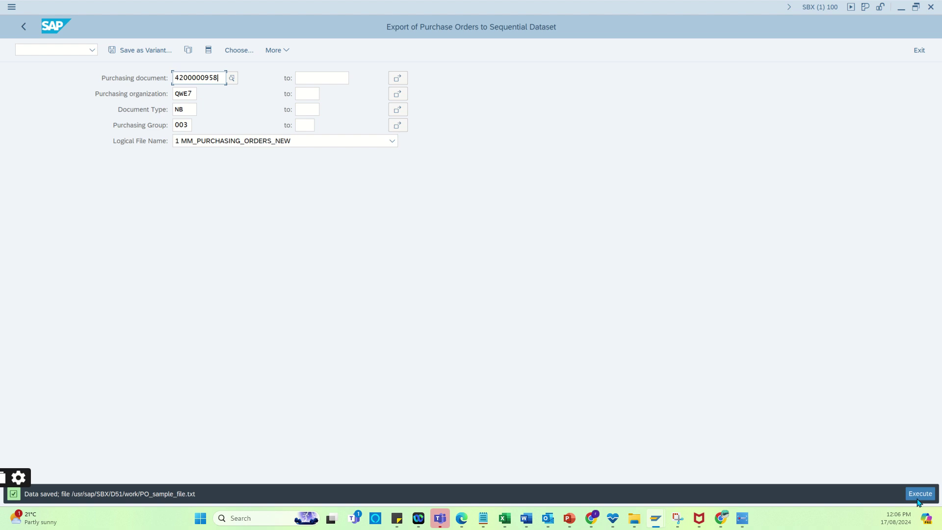
{"action": "left_click", "coordinate": [222, 79]}
{"action": "key", "text": "BackSpace"}
{"action": "type", "text": "9"}
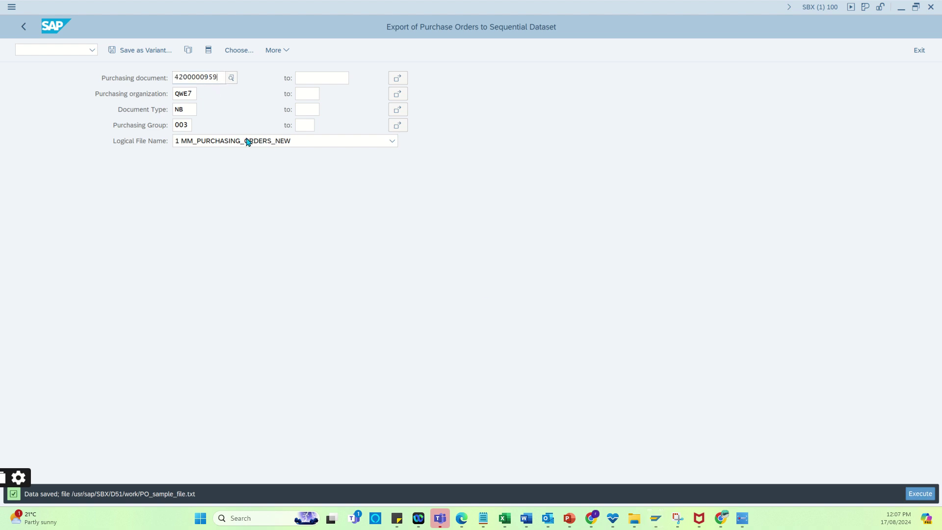
{"action": "key", "text": "F4"}
{"action": "left_click", "coordinate": [231, 123]}
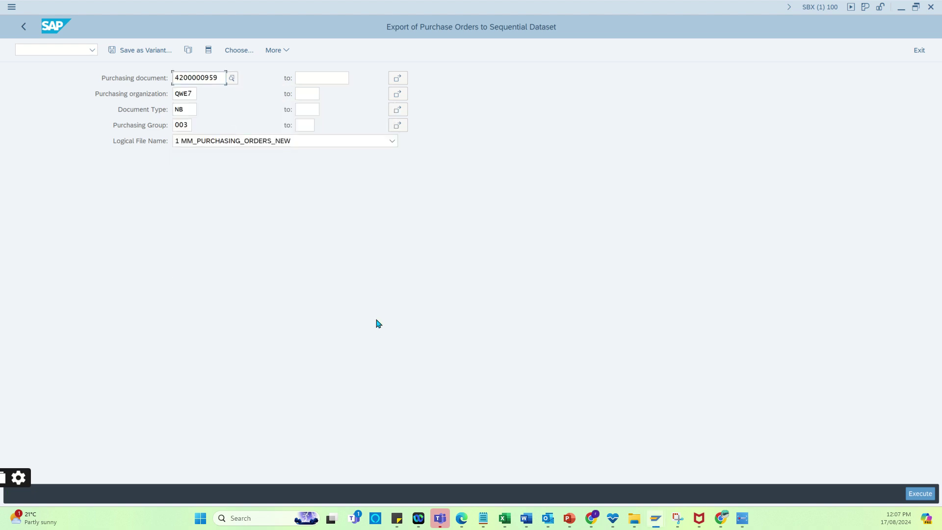
{"action": "left_click", "coordinate": [920, 494]}
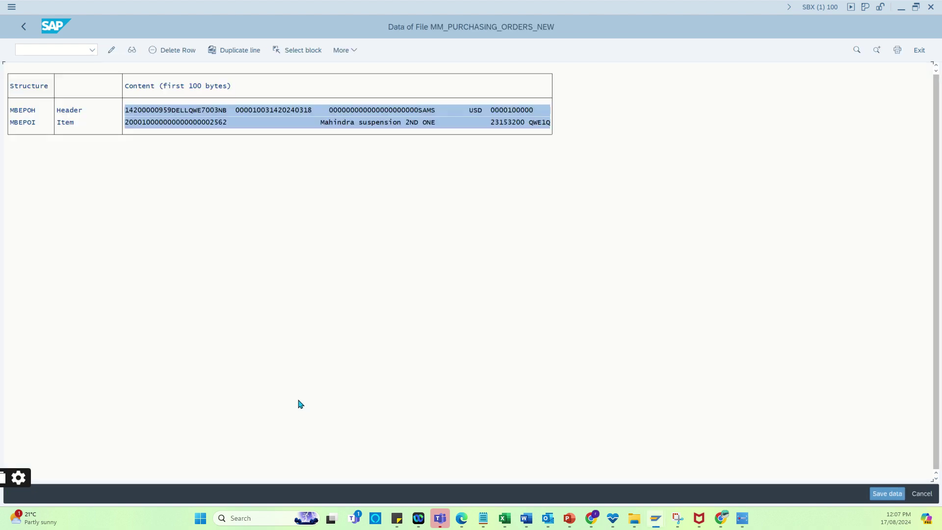
{"action": "double_click", "coordinate": [197, 123]}
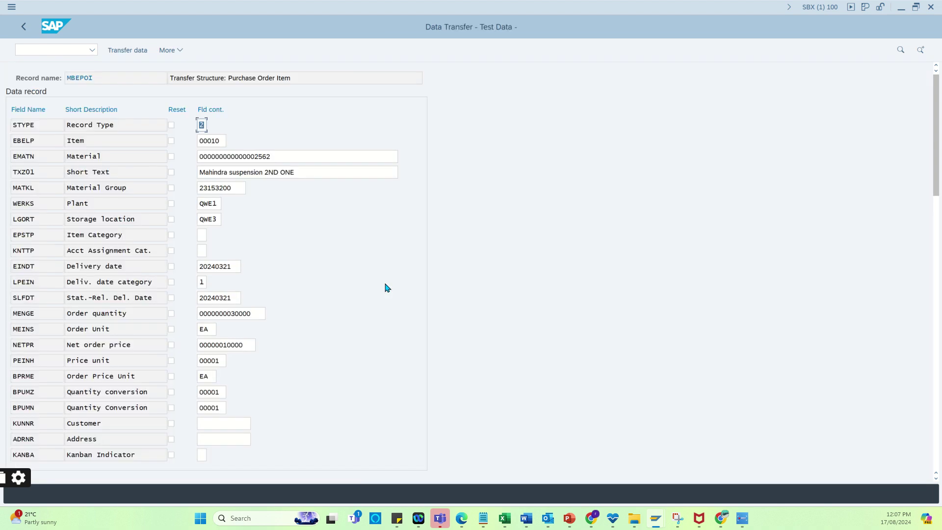
{"action": "left_click", "coordinate": [256, 314]}
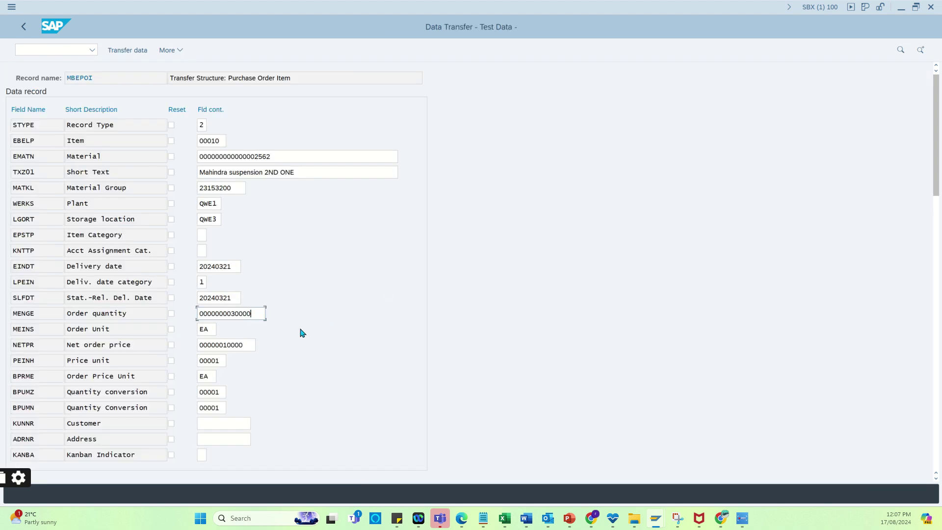
{"action": "scroll", "coordinate": [301, 332], "scroll_direction": "down", "scroll_amount": 3}
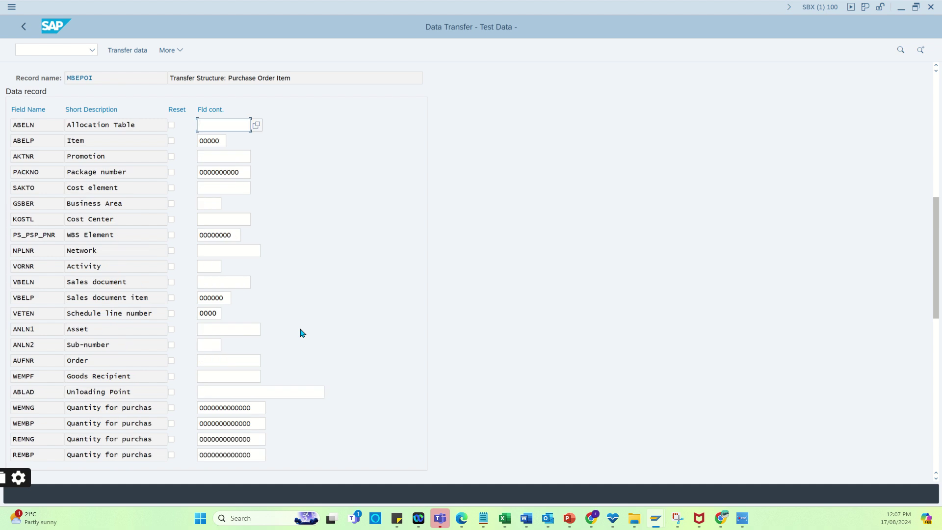
{"action": "scroll", "coordinate": [260, 422], "scroll_direction": "down", "scroll_amount": 1}
{"action": "left_click", "coordinate": [234, 392]}
{"action": "type", "text": "3"}
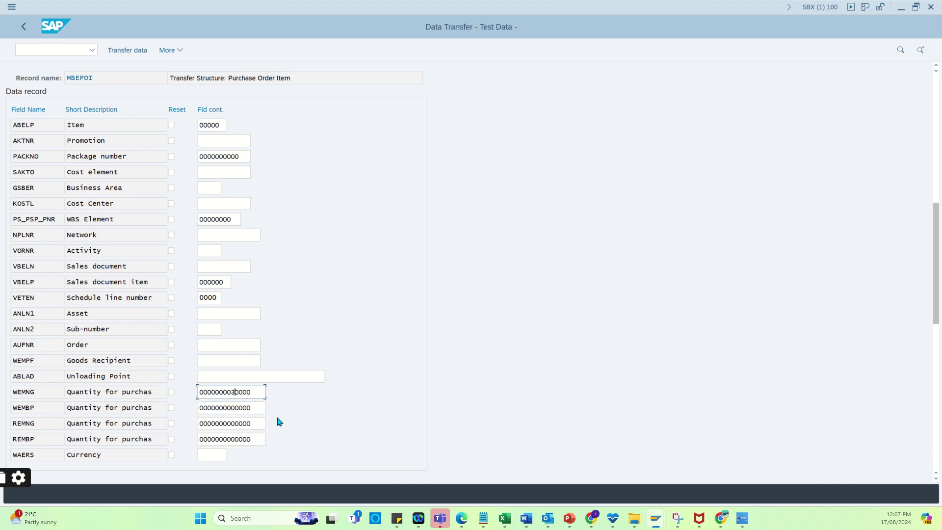
{"action": "left_click", "coordinate": [236, 408]}
{"action": "type", "text": "3"}
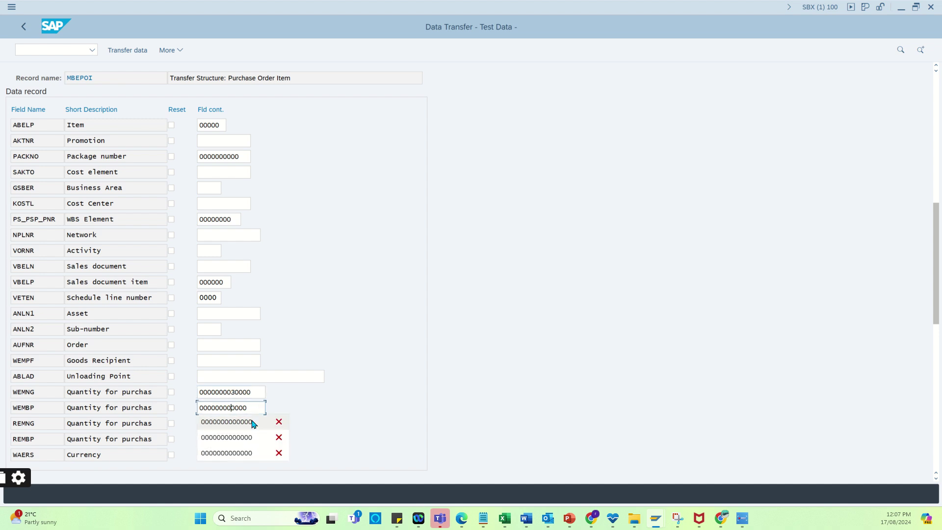
{"action": "scroll", "coordinate": [253, 421], "scroll_direction": "down", "scroll_amount": 3}
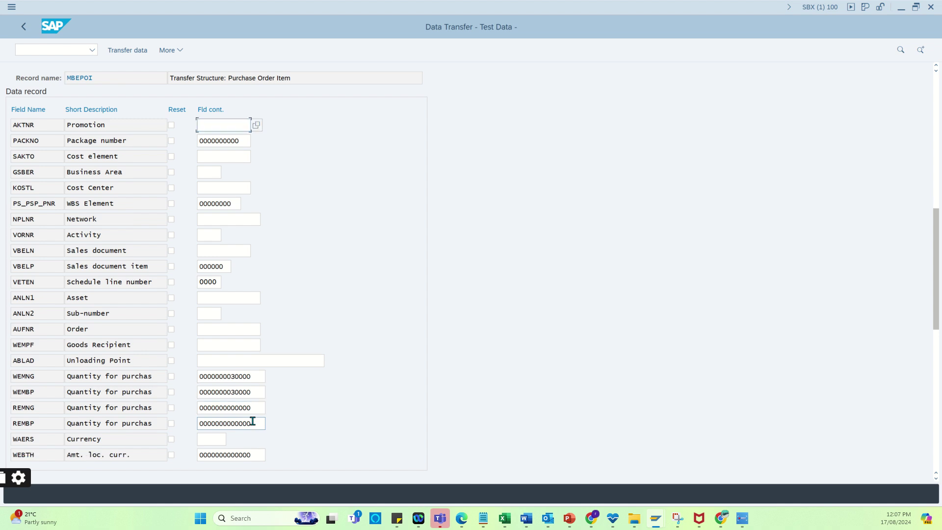
{"action": "scroll", "coordinate": [233, 439], "scroll_direction": "down", "scroll_amount": 1}
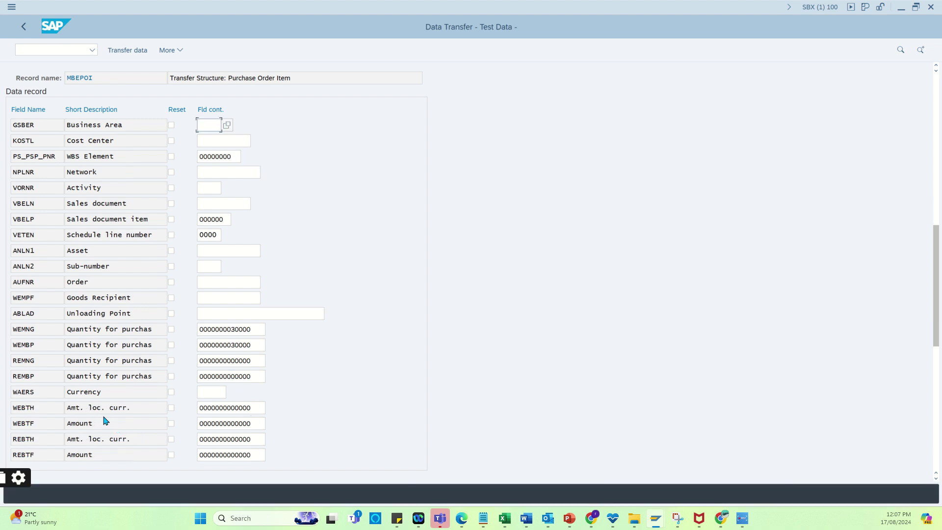
{"action": "left_click", "coordinate": [230, 409]}
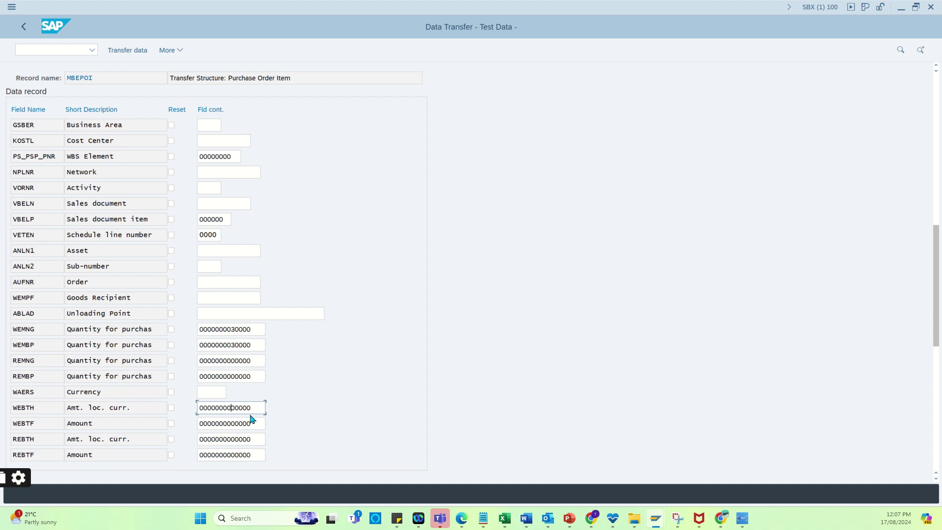
{"action": "type", "text": "3"}
{"action": "left_click", "coordinate": [232, 423]}
{"action": "type", "text": "3"}
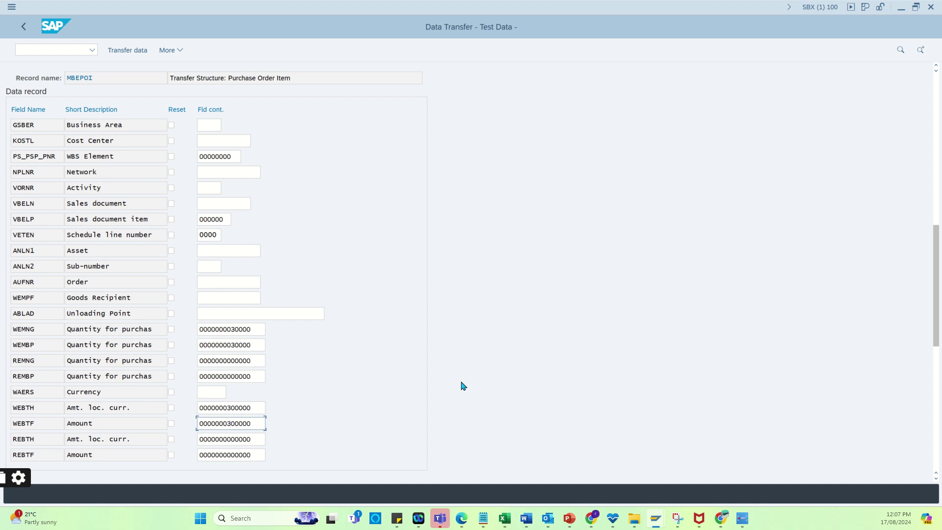
Set the item record's GR/IR field WEREF to 1, transfer the record's data and save the data file
{"action": "scroll", "coordinate": [487, 452], "scroll_direction": "down", "scroll_amount": 5}
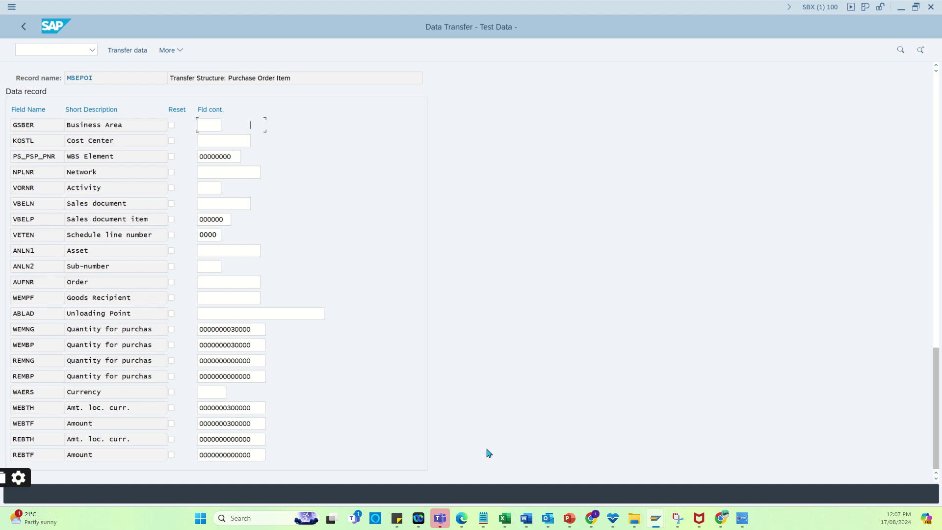
{"action": "left_click", "coordinate": [202, 139]}
{"action": "type", "text": "1"}
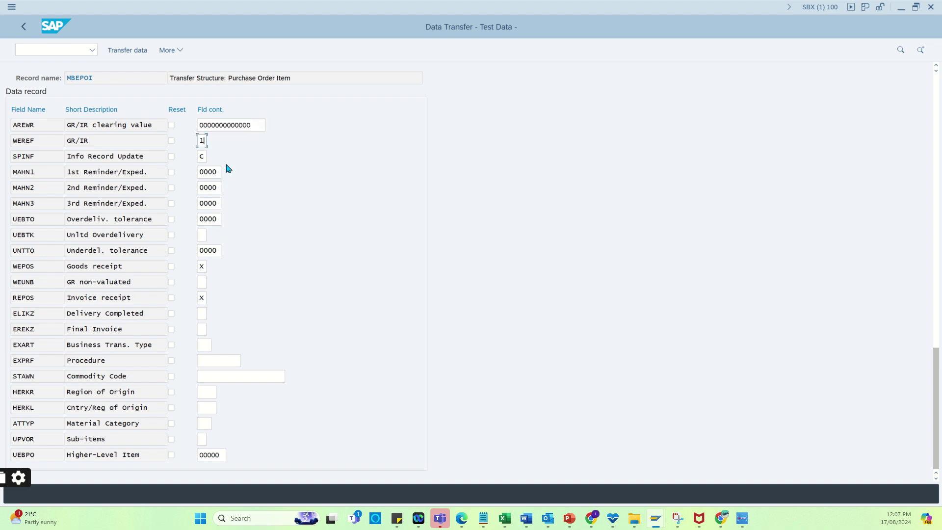
{"action": "left_click", "coordinate": [202, 157]}
{"action": "left_click", "coordinate": [129, 51]}
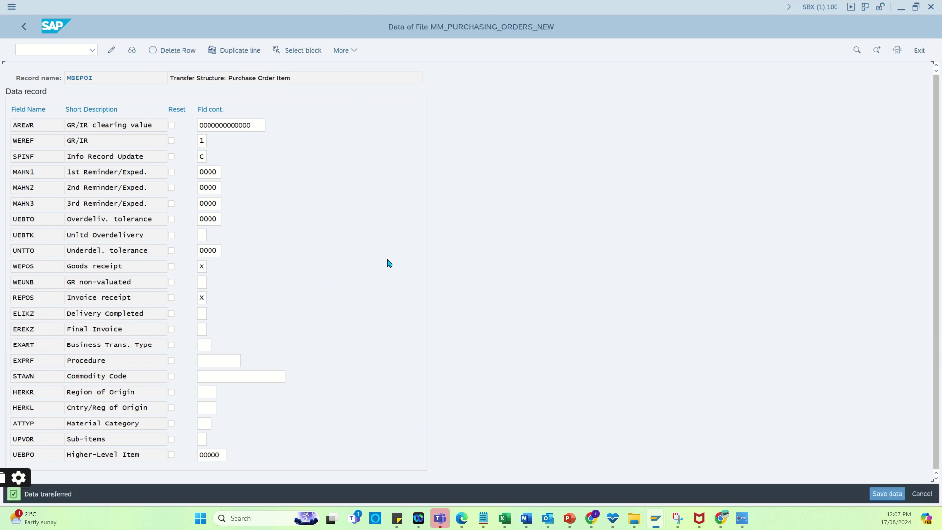
{"action": "left_click", "coordinate": [888, 494]}
{"action": "left_click", "coordinate": [345, 193]}
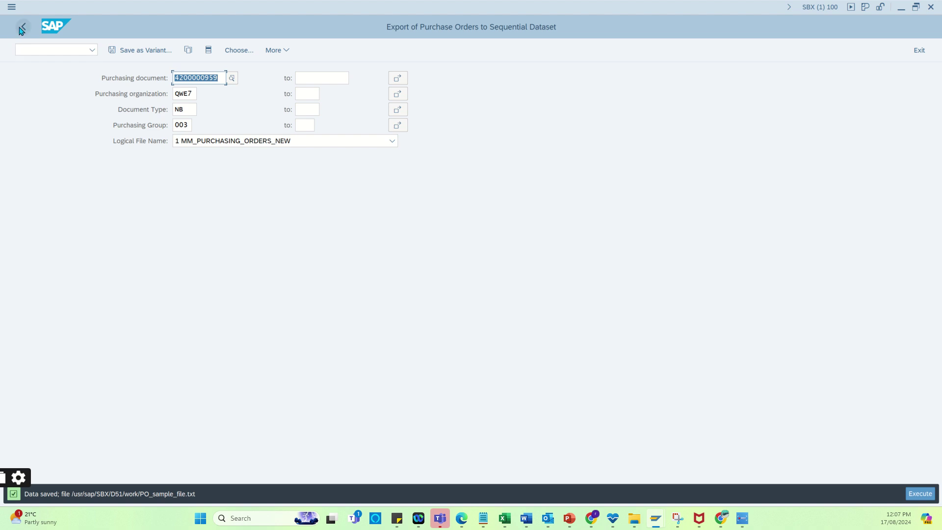
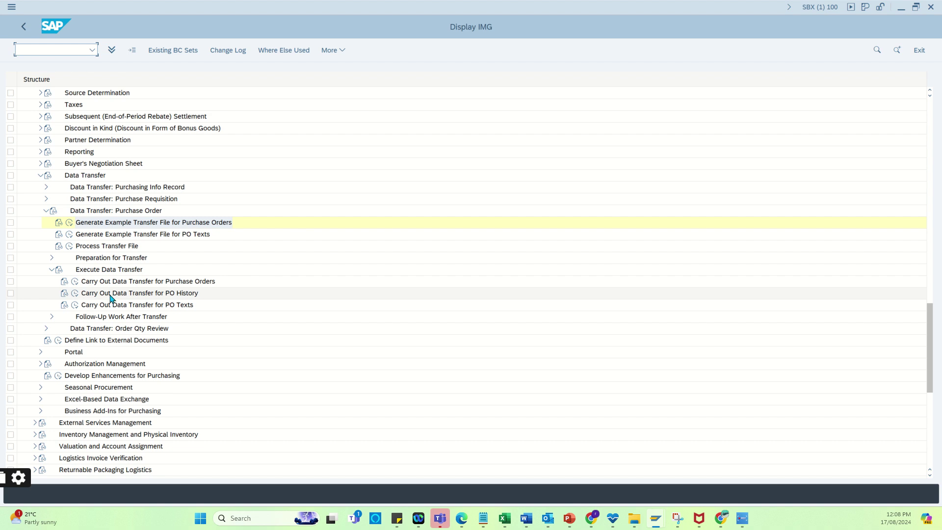
Start Carry Out Data Transfer for PO History from the IMG and set its file name to MM_PURCHASING_ORDERS_NEW
{"action": "left_click", "coordinate": [74, 294]}
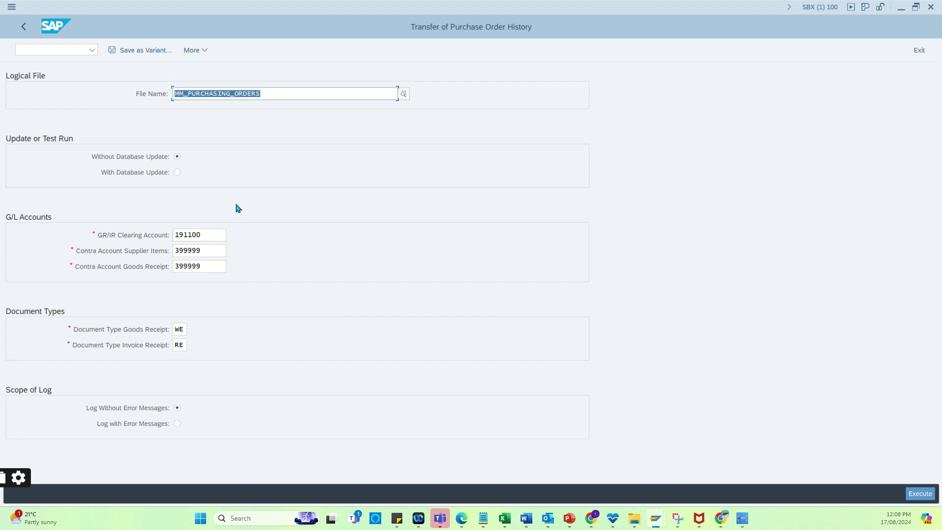
{"action": "left_click", "coordinate": [269, 97]}
{"action": "type", "text": "_"}
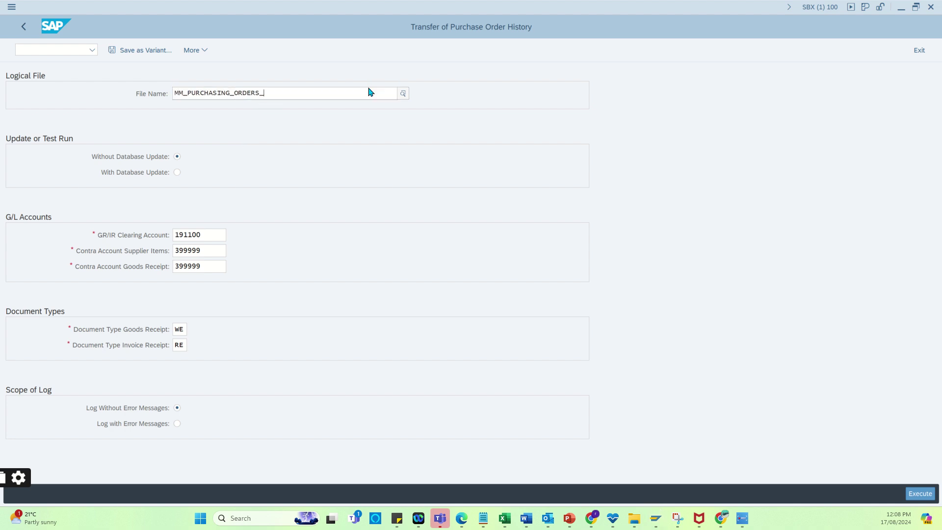
{"action": "left_click", "coordinate": [281, 147]}
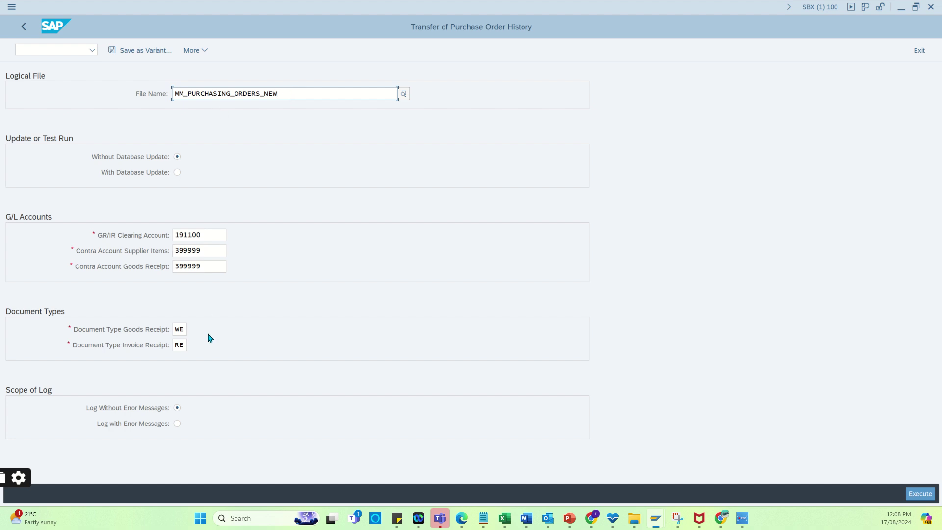
Review the GR/IR clearing and supplier contra accounts and choose the log with error messages
{"action": "left_click", "coordinate": [212, 235]}
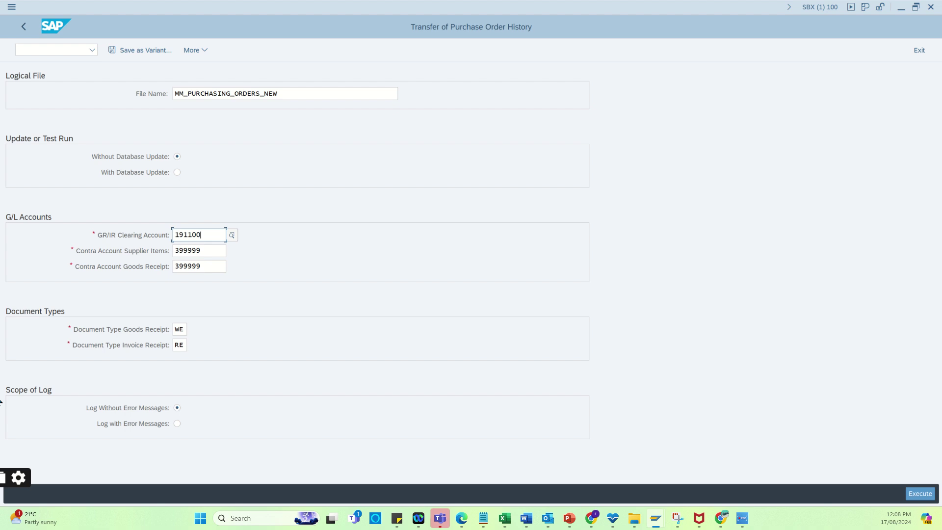
{"action": "left_click_drag", "start_coordinate": [211, 235], "coordinate": [165, 260]}
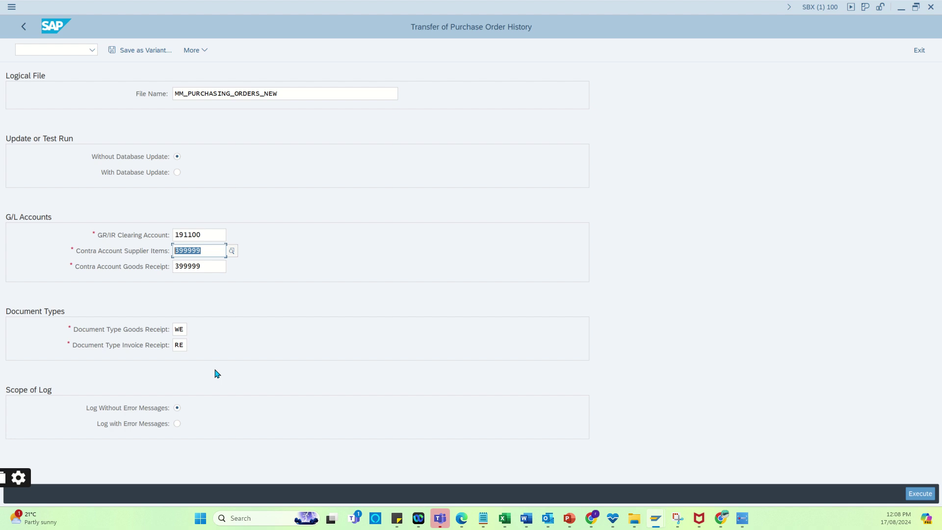
{"action": "left_click", "coordinate": [178, 423]}
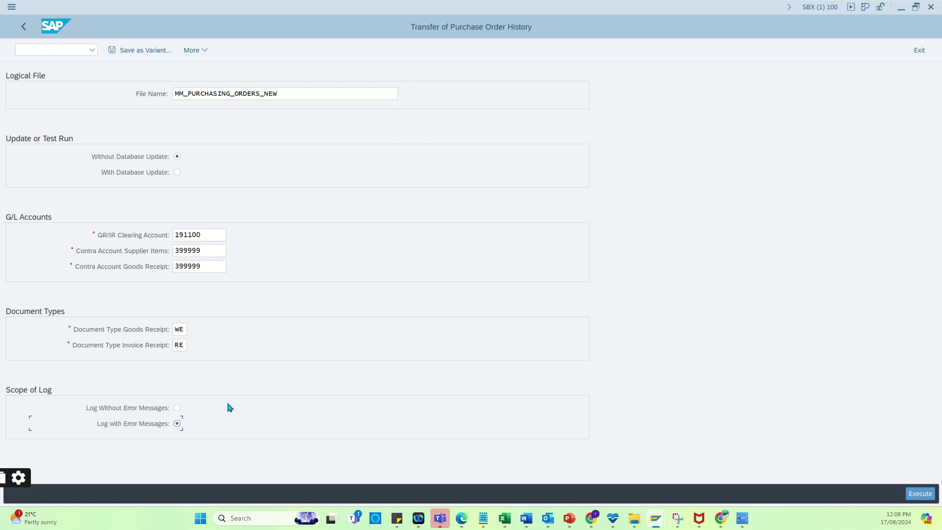
Examine the GR/IR clearing account and the contra accounts for supplier items and goods receipt
{"action": "left_click", "coordinate": [198, 253]}
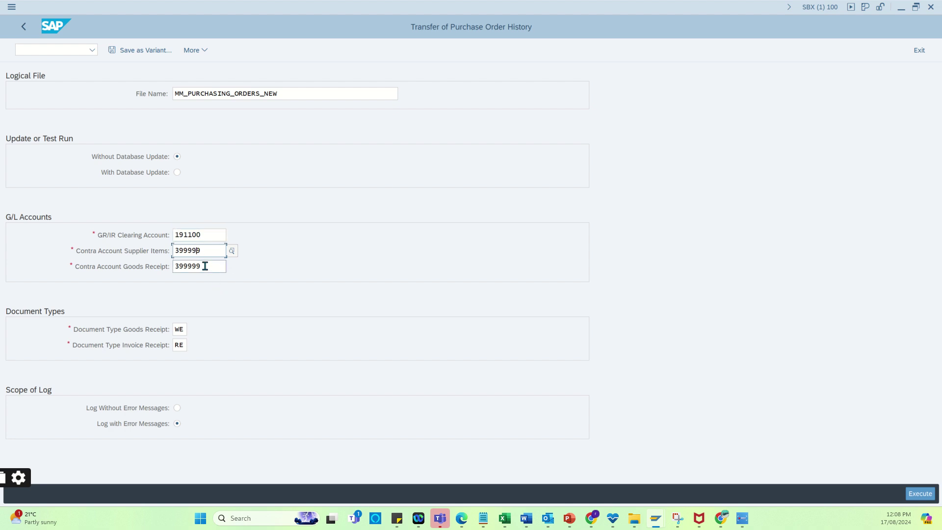
{"action": "left_click", "coordinate": [202, 234]}
{"action": "left_click", "coordinate": [205, 266]}
{"action": "left_click_drag", "start_coordinate": [207, 251], "coordinate": [126, 253]}
{"action": "left_click", "coordinate": [206, 266]}
{"action": "left_click", "coordinate": [208, 237]}
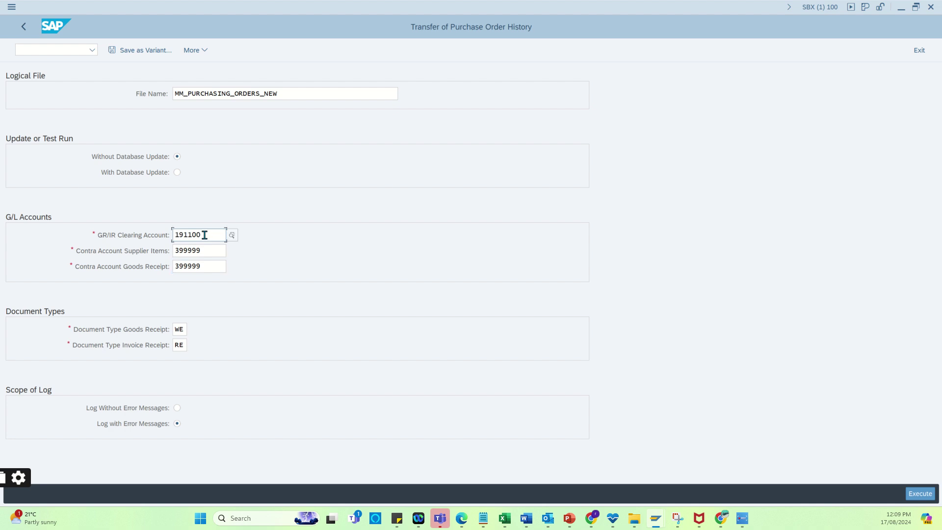
Check the G/L account entries and execute the purchase order history transfer with database update
{"action": "left_click", "coordinate": [212, 271]}
{"action": "left_click", "coordinate": [208, 236]}
{"action": "left_click", "coordinate": [216, 267]}
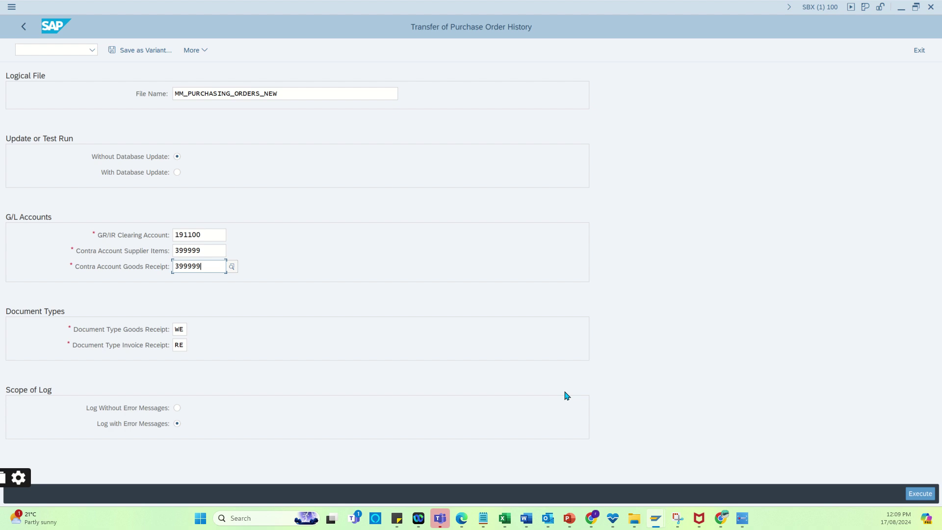
{"action": "left_click", "coordinate": [177, 173]}
{"action": "left_click", "coordinate": [763, 472]}
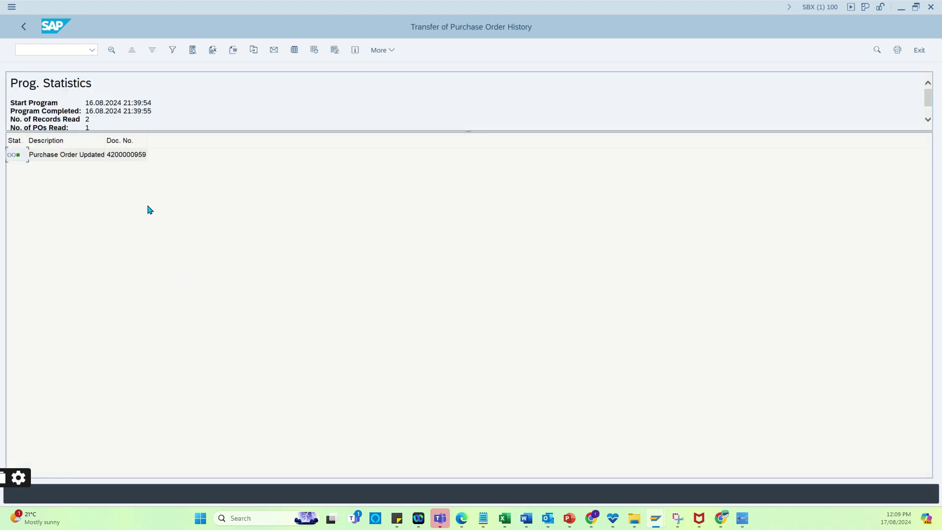
Open the updated purchase order from the transfer log and redisplay it with ME23N to view its purchase order history
{"action": "left_click", "coordinate": [124, 154]}
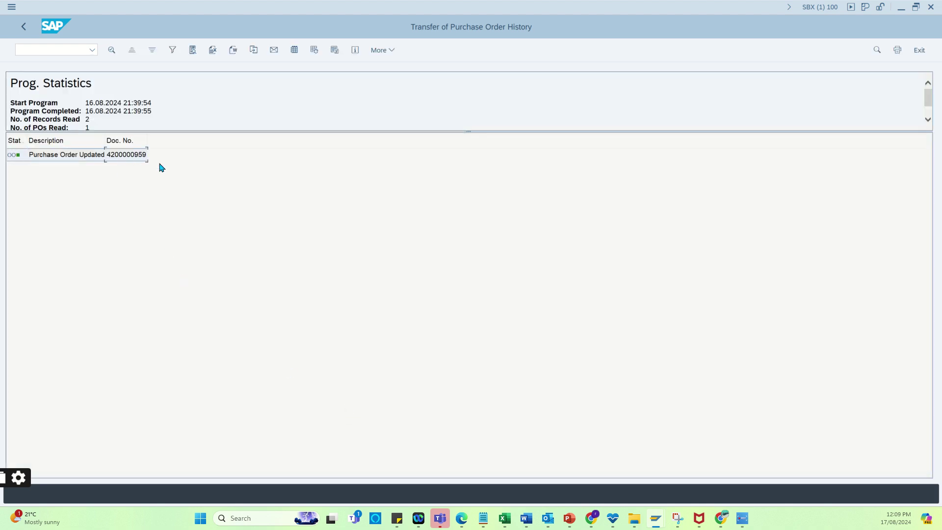
{"action": "key", "text": "F2"}
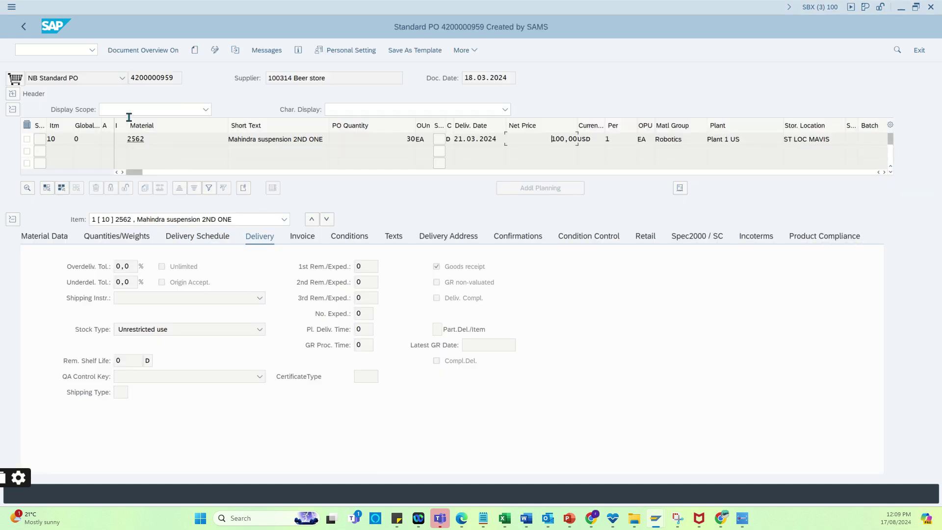
{"action": "left_click", "coordinate": [65, 49]}
{"action": "type", "text": "/nme23n"}
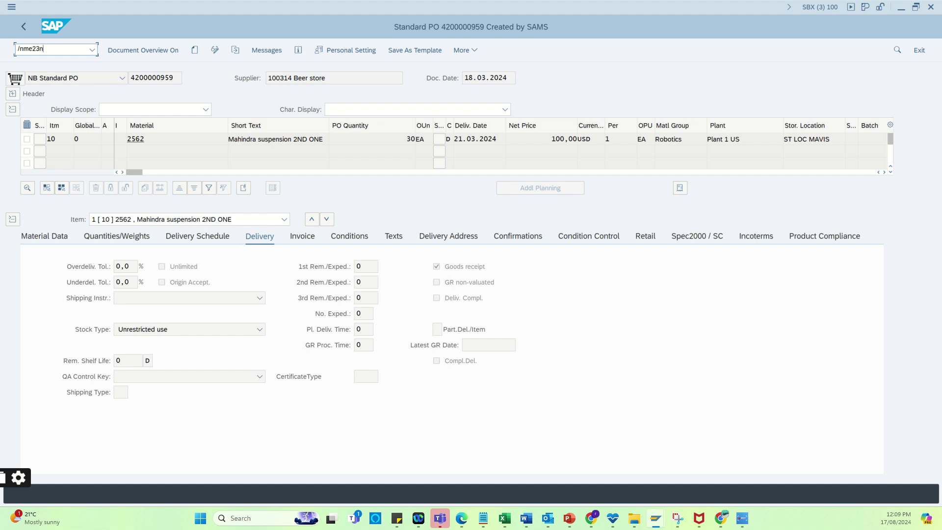
{"action": "key", "text": "Return"}
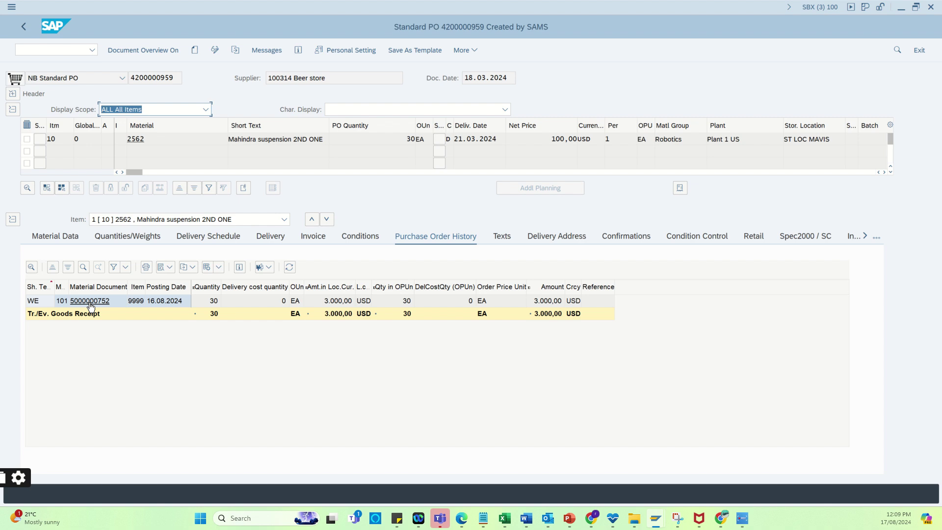
Open the goods receipt's accounting document from the order history, examine the GR/IR clearing line, and return to the order
{"action": "left_click", "coordinate": [91, 302]}
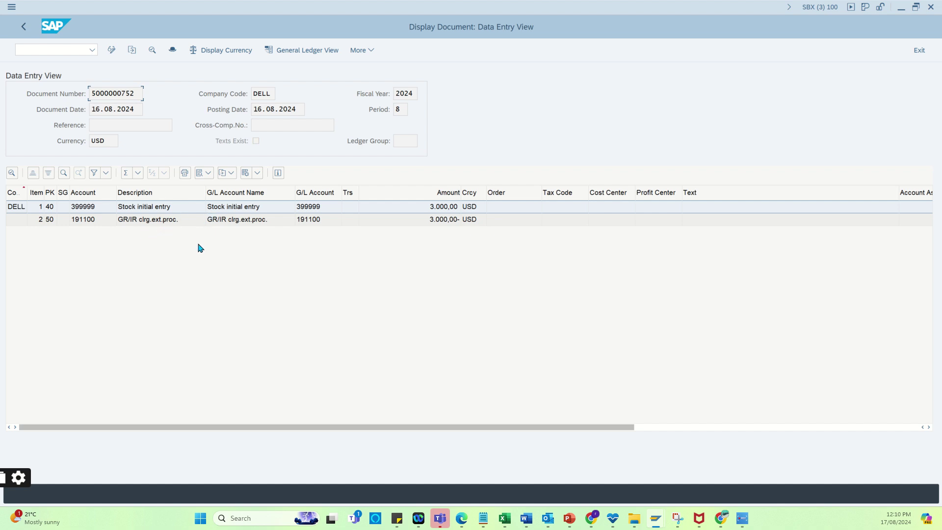
{"action": "left_click", "coordinate": [96, 220]}
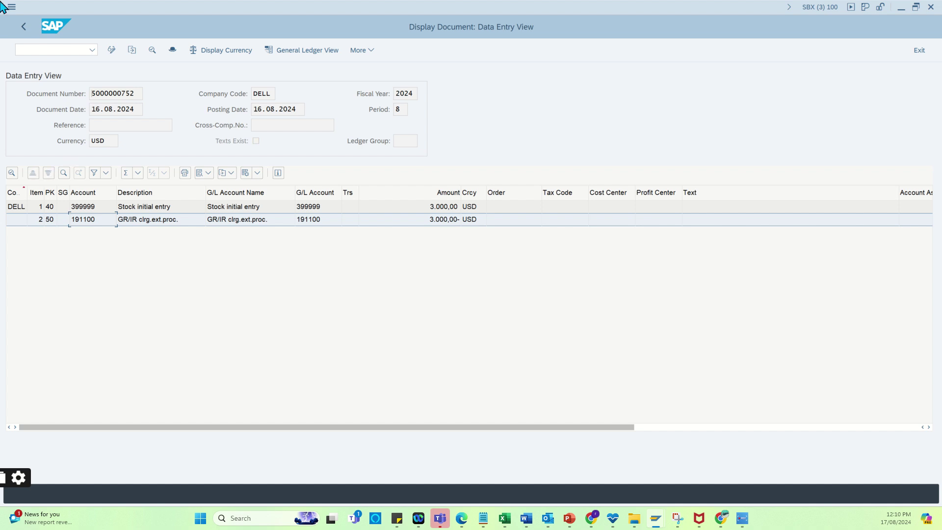
{"action": "left_click", "coordinate": [23, 30]}
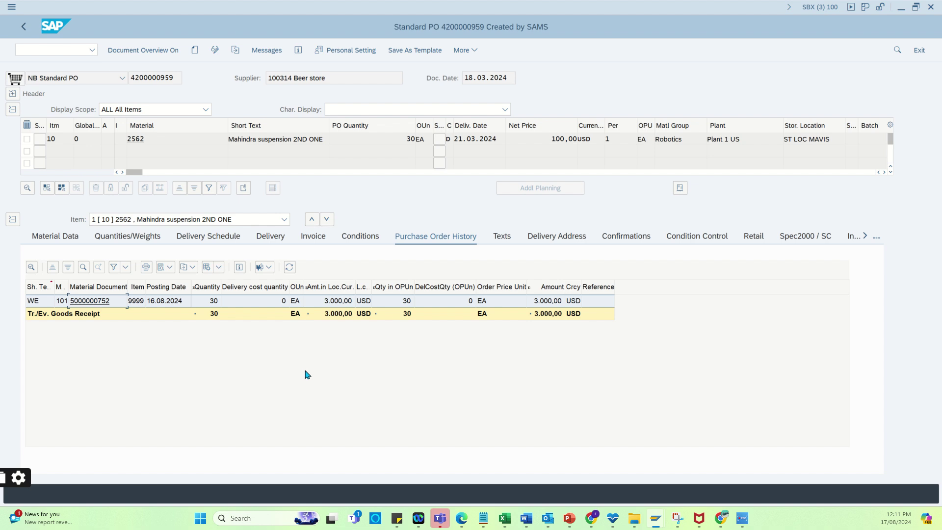
Leave the purchase order and the transfer log, and return to Carry Out Data Transfer for PO History in the IMG
{"action": "left_click", "coordinate": [23, 27]}
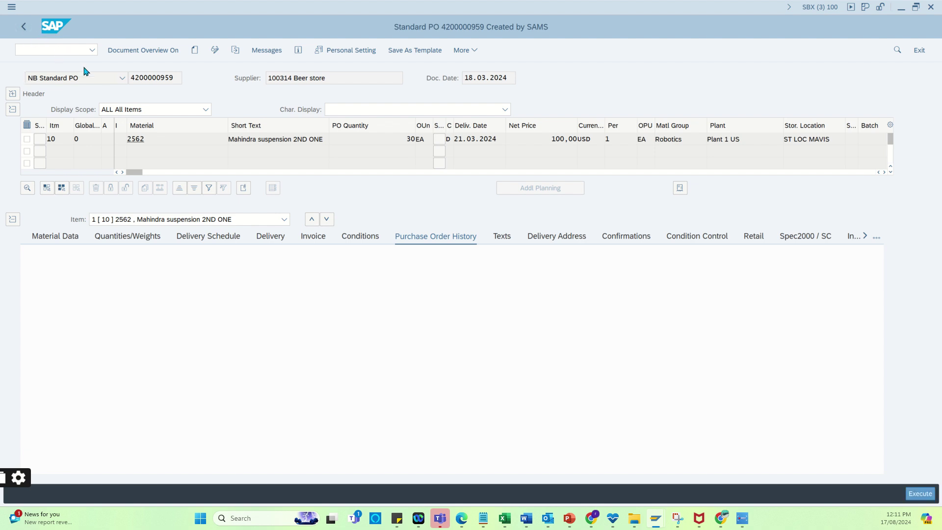
{"action": "key", "text": "alt+Tab"}
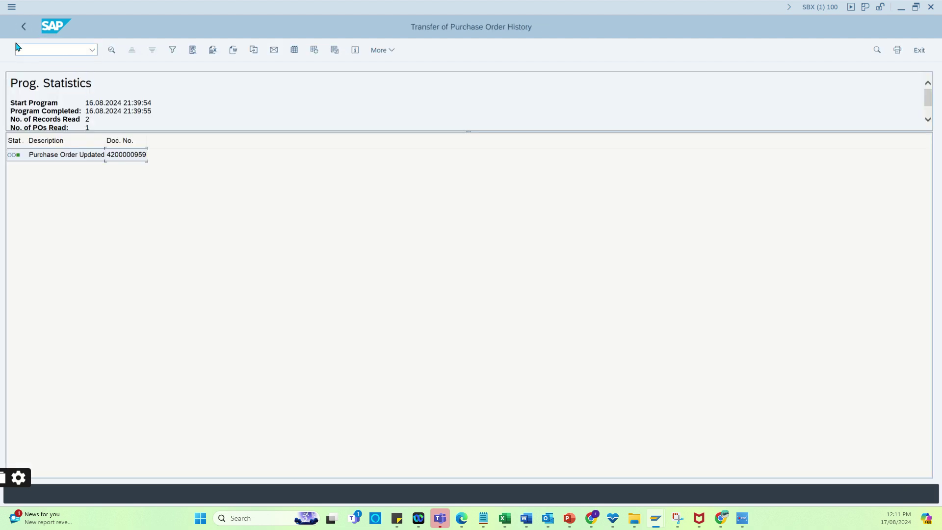
{"action": "key", "text": "F3"}
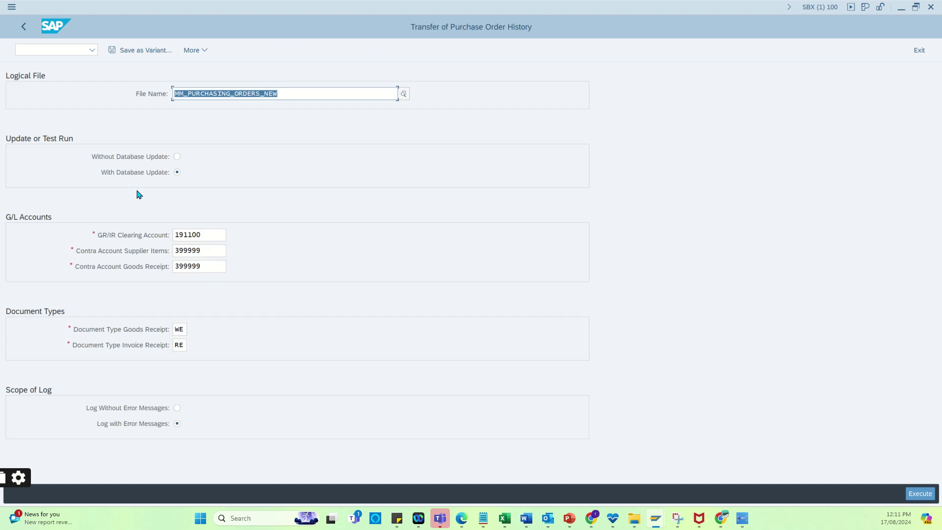
{"action": "key", "text": "F3"}
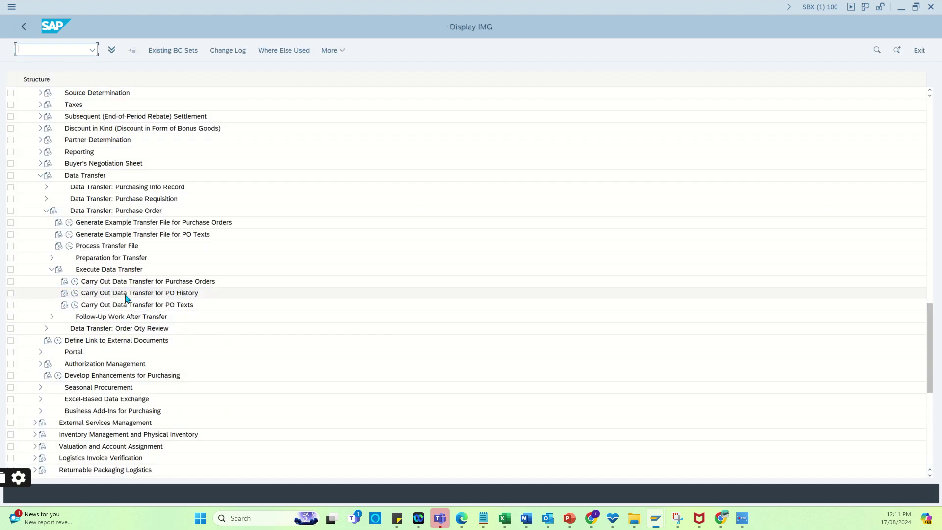
{"action": "left_click", "coordinate": [105, 293]}
Open the ABAP Editor in a new session with transaction SE38
{"action": "left_click", "coordinate": [61, 50]}
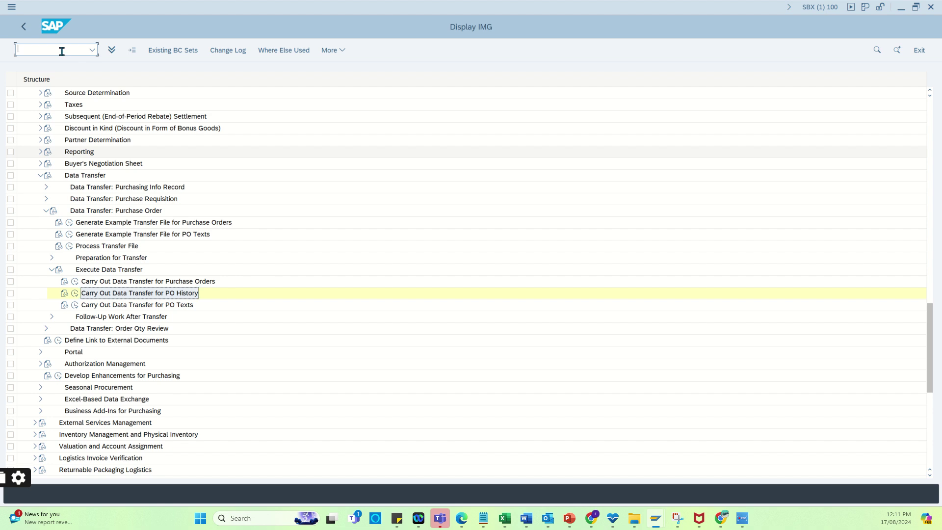
{"action": "type", "text": "/oise38"}
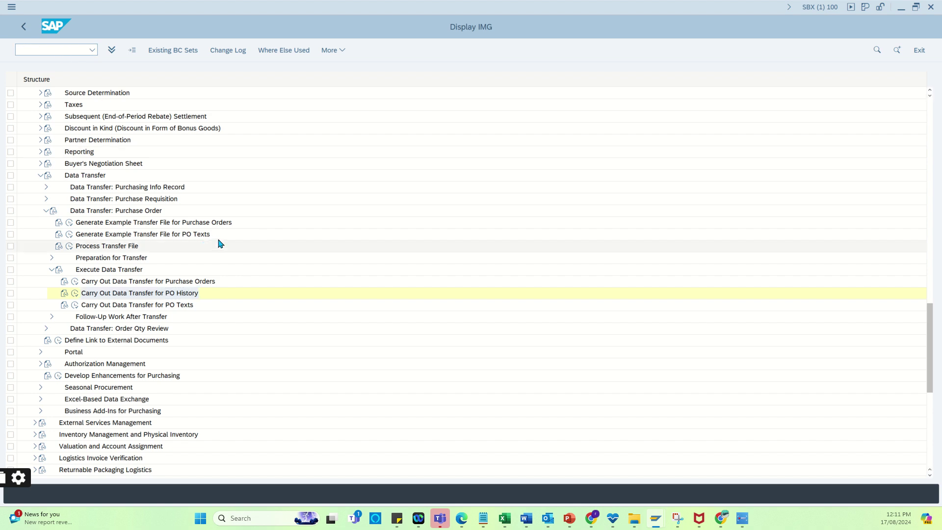
{"action": "key", "text": "Return"}
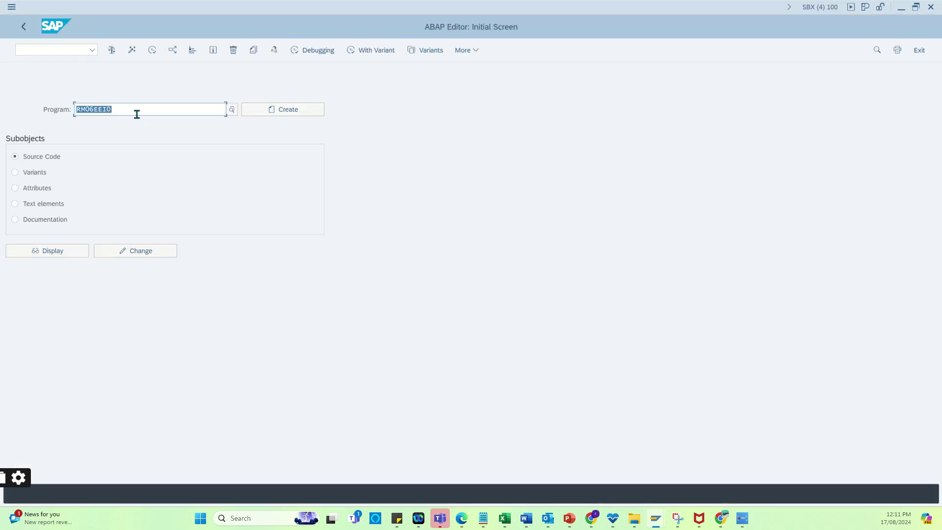
Set the program to RM06EEI1, execute it, and return to the ABAP Editor's initial screen
{"action": "left_click", "coordinate": [132, 105]}
{"action": "key", "text": "BackSpace"}
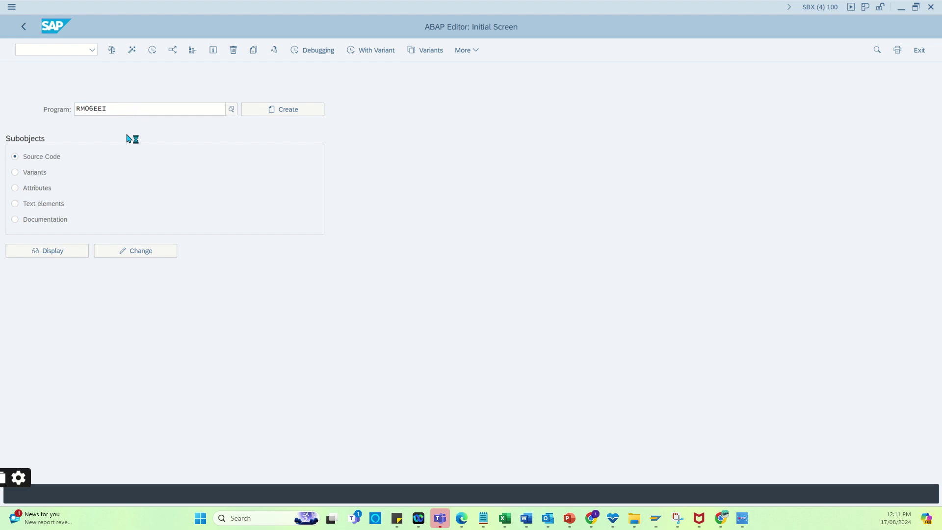
{"action": "left_click", "coordinate": [110, 108]}
{"action": "left_click", "coordinate": [118, 141]}
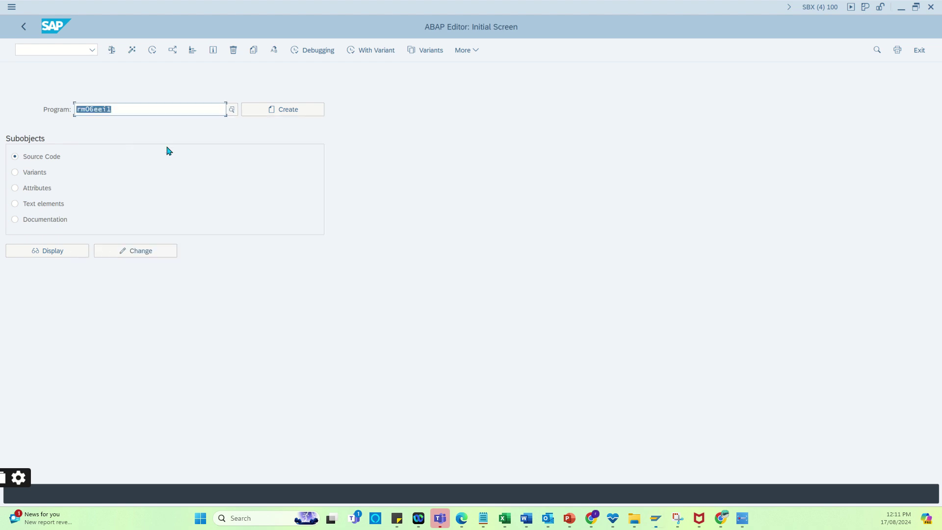
{"action": "left_click", "coordinate": [155, 52]}
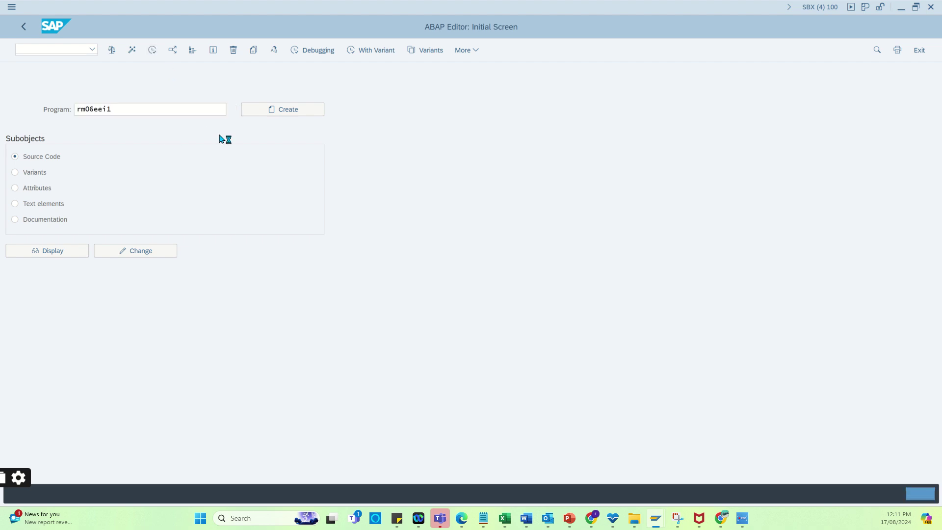
{"action": "left_click", "coordinate": [25, 30]}
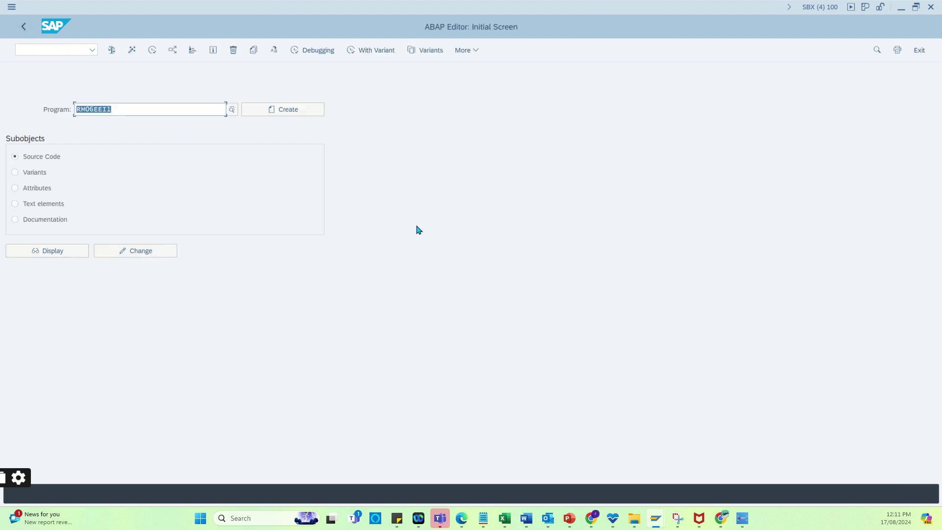
{"action": "left_click", "coordinate": [122, 108]}
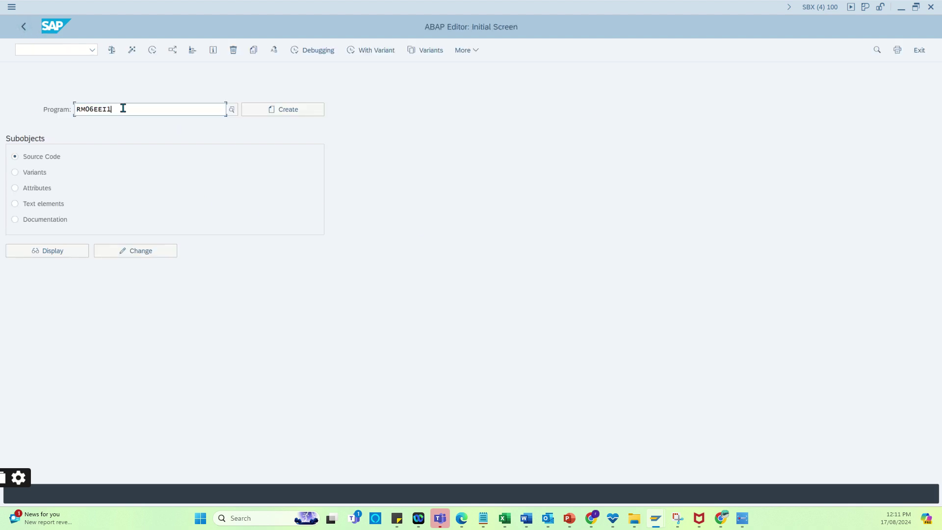